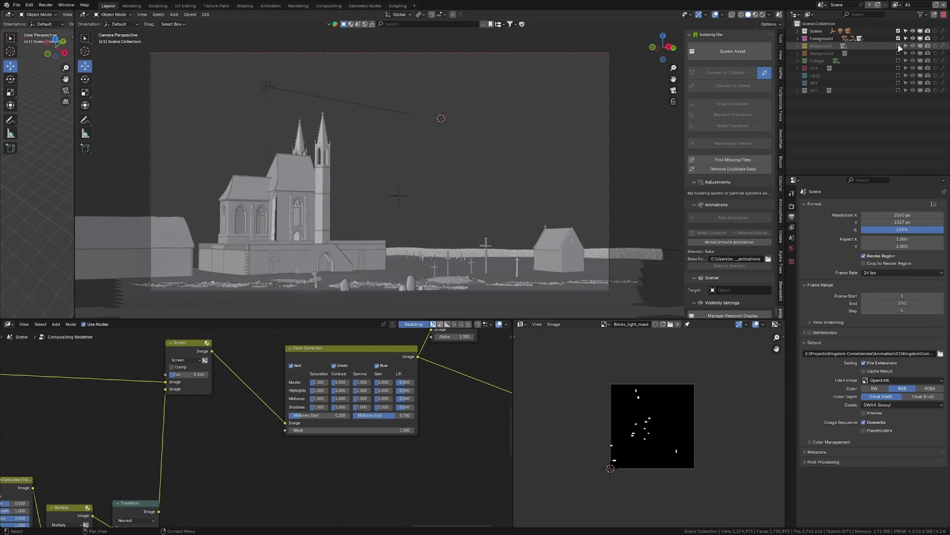
# Step: Include the Midground, Background and Foliage collections in the view layer
pyautogui.click(898, 46)
pyautogui.click(898, 53)
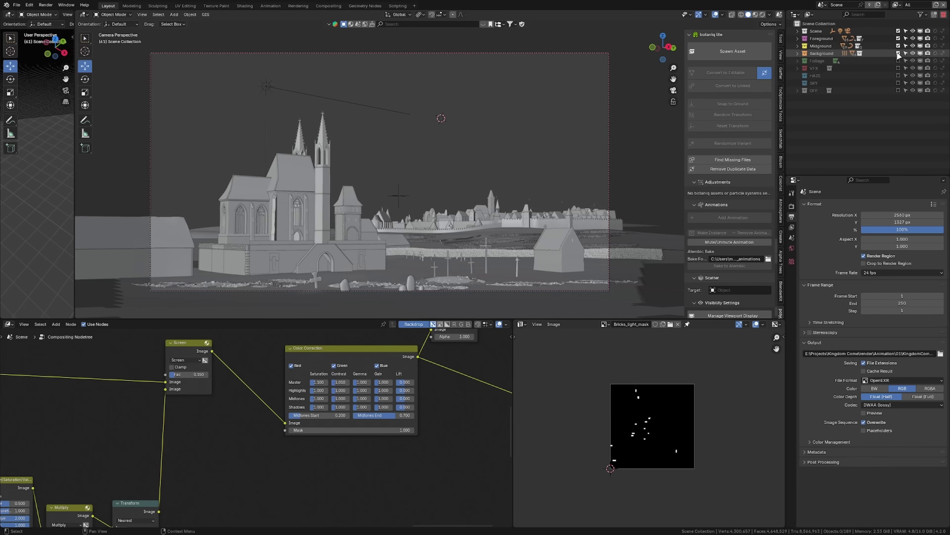
pyautogui.click(898, 60)
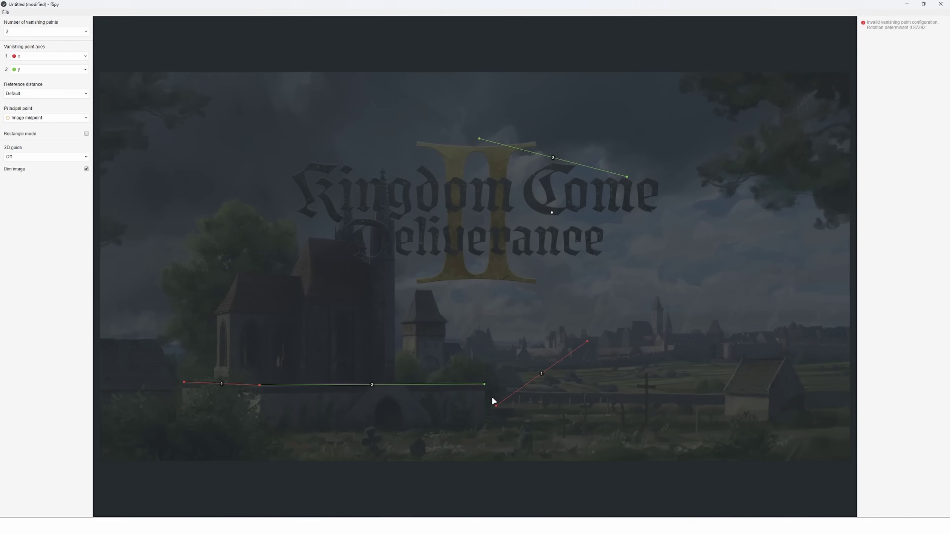
# Step: In fSpy, align both pairs of vanishing point lines with the church's roof edge and the wall's top edges
pyautogui.moveTo(493, 396); pyautogui.dragTo(332, 378)
pyautogui.moveTo(481, 140); pyautogui.dragTo(229, 310)
pyautogui.moveTo(634, 174); pyautogui.dragTo(299, 311)
pyautogui.moveTo(331, 380); pyautogui.dragTo(214, 312)
pyautogui.moveTo(484, 384); pyautogui.dragTo(230, 310)
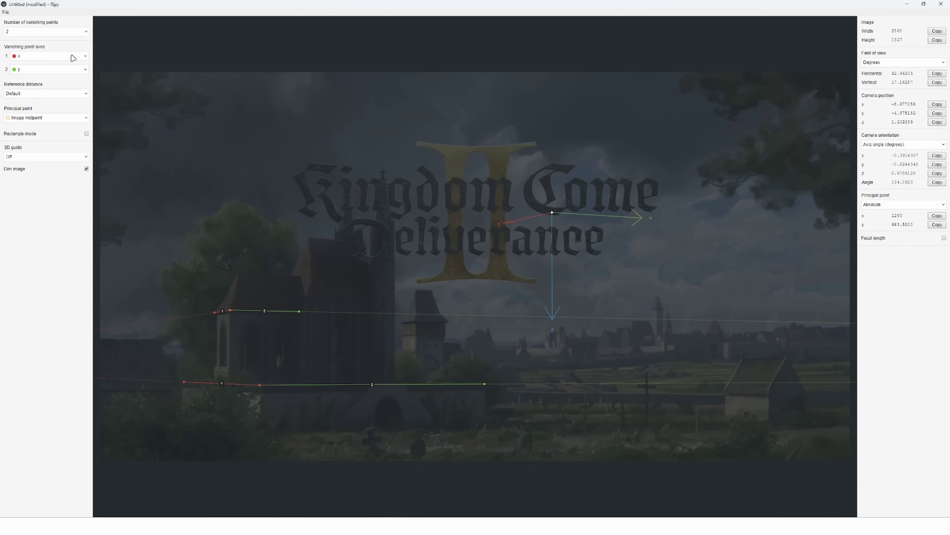
# Step: Set the vanishing point axes to -x and y with the Box guide, and place the origin at the wall's base corner
pyautogui.click(40, 69)
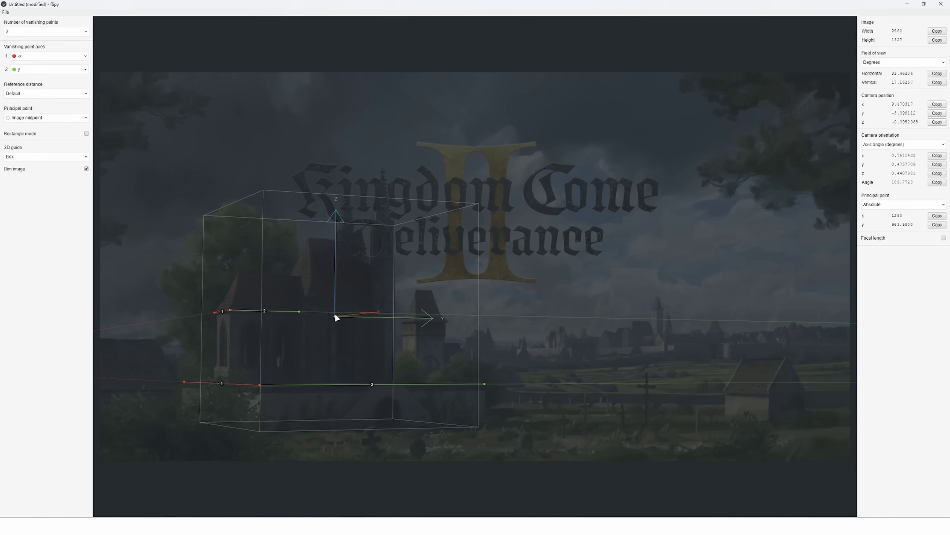
pyautogui.moveTo(334, 314); pyautogui.dragTo(484, 424)
# Step: Open the Save As dialog for the fSpy project
pyautogui.click(6, 12)
pyautogui.click(34, 73)
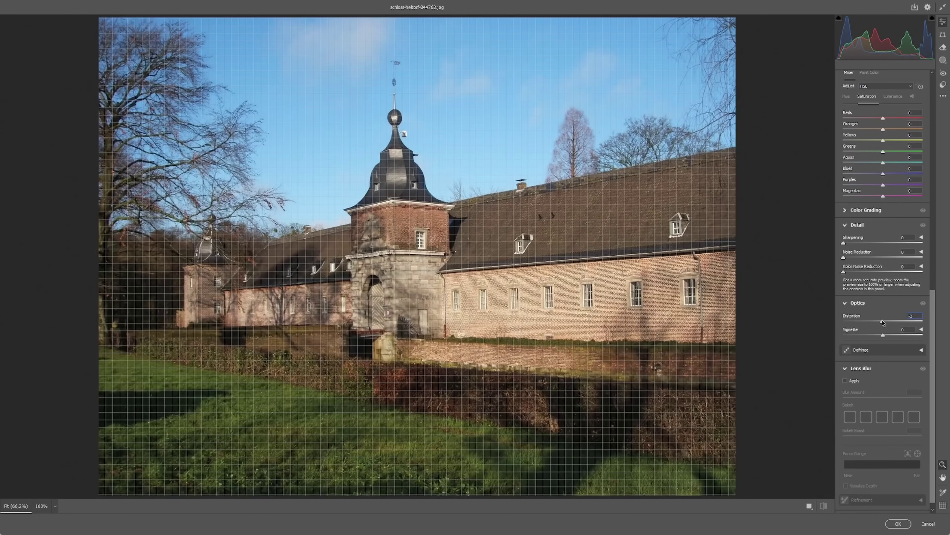
# Step: In Camera Raw, adjust the Optics Distortion of the castle photo from a negative to a positive correction
pyautogui.moveTo(882, 322); pyautogui.dragTo(858, 322)
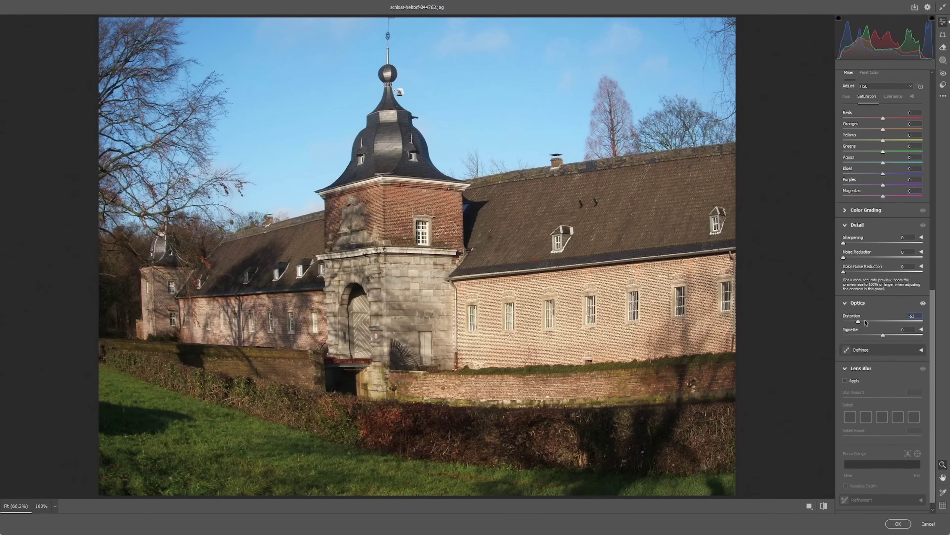
pyautogui.moveTo(861, 323); pyautogui.dragTo(901, 322)
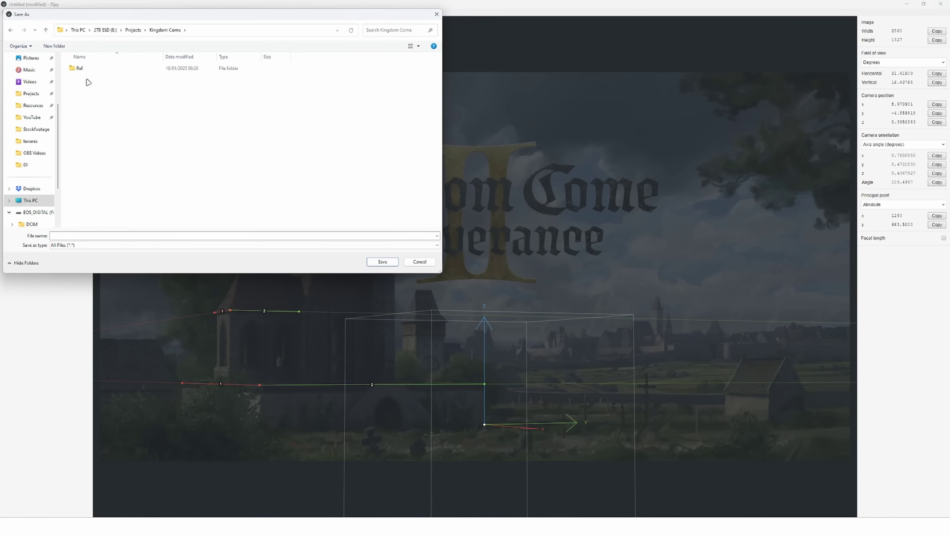
# Step: Save the fSpy project as KingdomCome in the Ref folder of the Kingdom Come project
pyautogui.doubleClick(86, 69)
pyautogui.click(113, 234)
pyautogui.write('Kingdo')
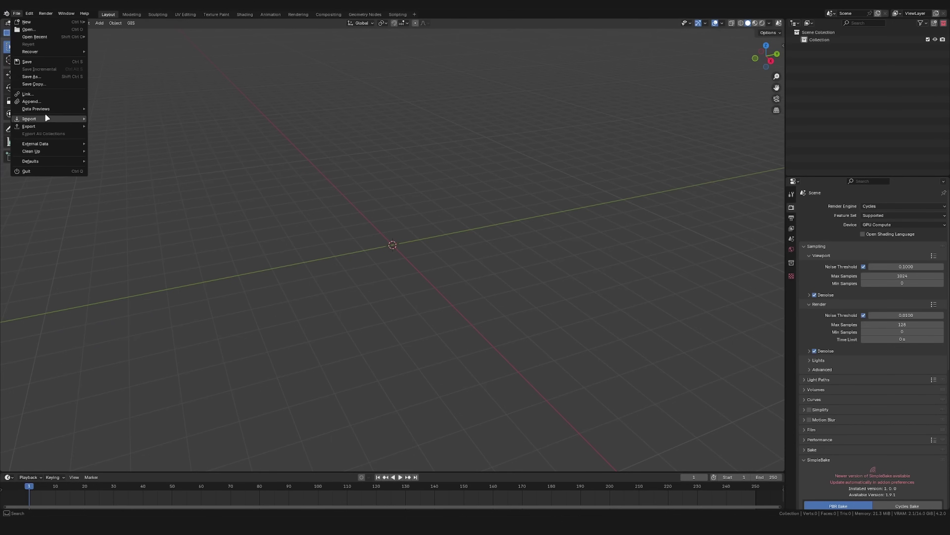
# Step: In Blender, import the KingdomCome.fspy project file with its background image
pyautogui.moveTo(44, 113)
pyautogui.click(125, 203)
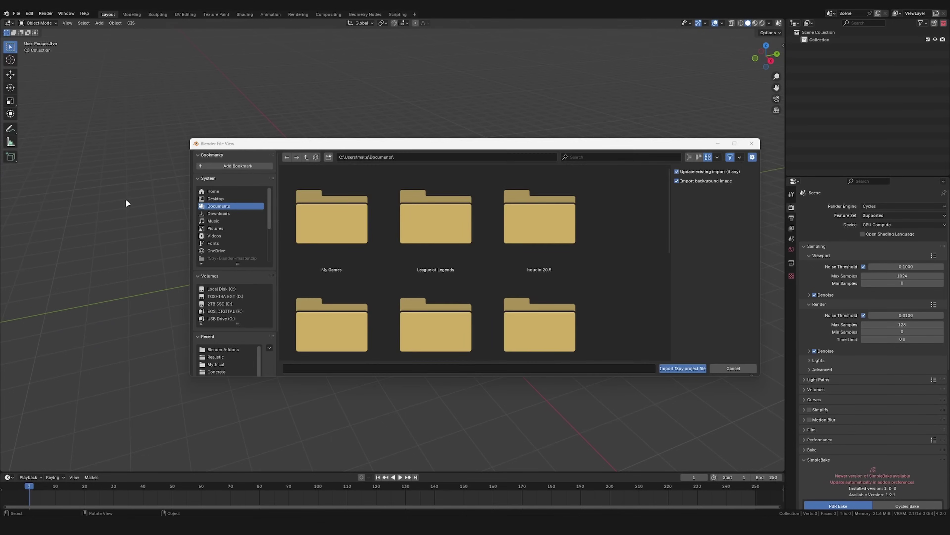
pyautogui.click(227, 358)
pyautogui.doubleClick(329, 125)
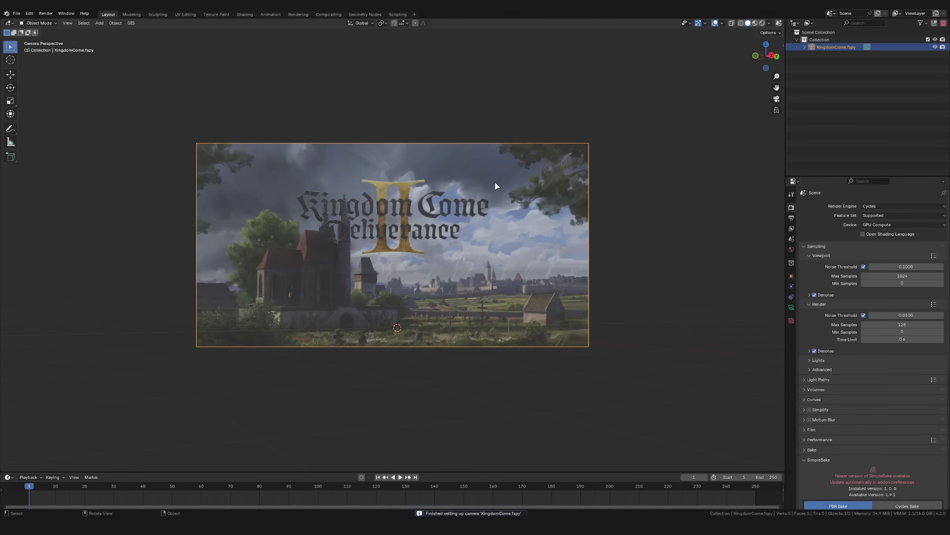
# Step: Add a cube mesh to the scene in the matched camera view
pyautogui.scroll(3, 680, 181)
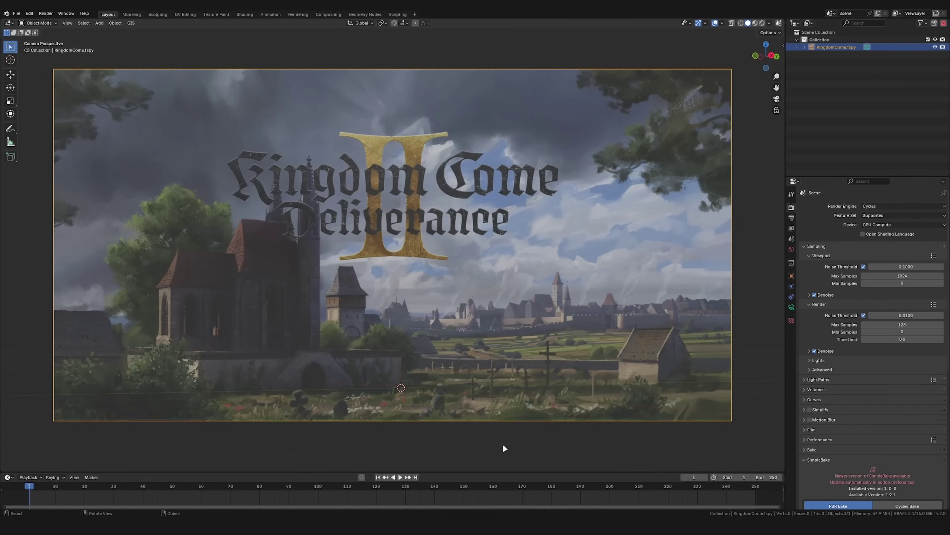
pyautogui.hotkey('shift', 'a')
pyautogui.moveTo(484, 317)
pyautogui.click(542, 326)
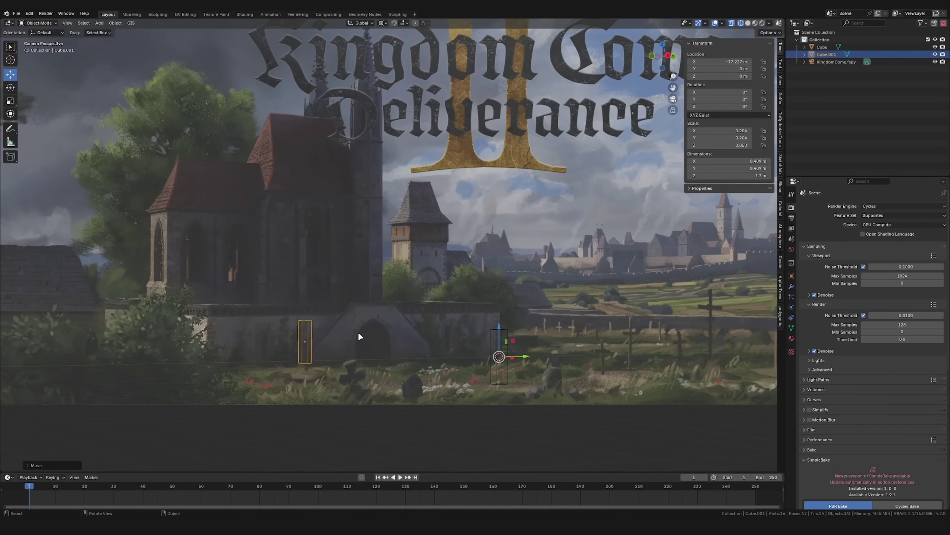
# Step: Position the second box at the churchyard wall and stretch it along Y to about 8 m
pyautogui.press('z')
pyautogui.click(341, 324)
pyautogui.press('s')
pyautogui.press('x')
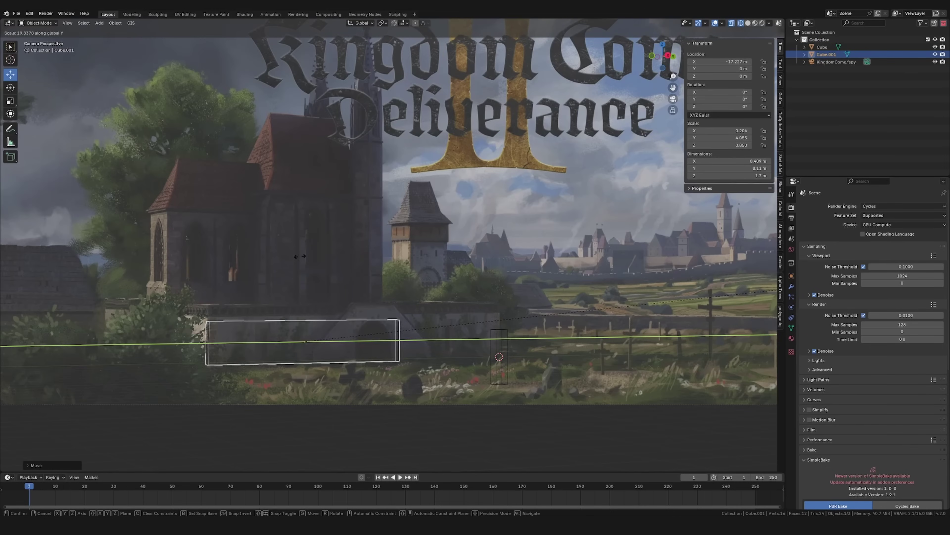
pyautogui.press('Return')
# Step: Select the wall box's front face in Edit Mode and move it to follow the wall in the reference
pyautogui.press('Tab')
pyautogui.click(13, 76)
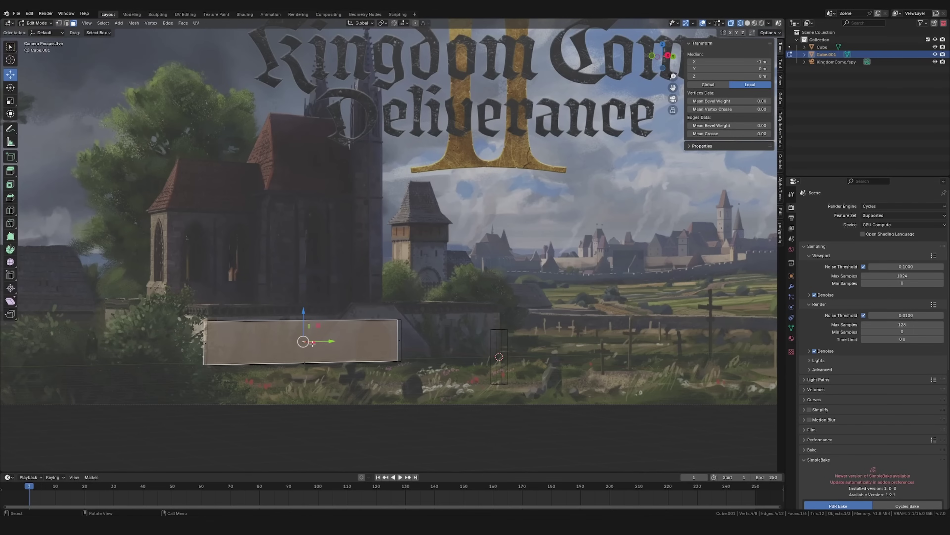
pyautogui.press('x')
pyautogui.moveTo(312, 342); pyautogui.dragTo(438, 333)
pyautogui.click(408, 319)
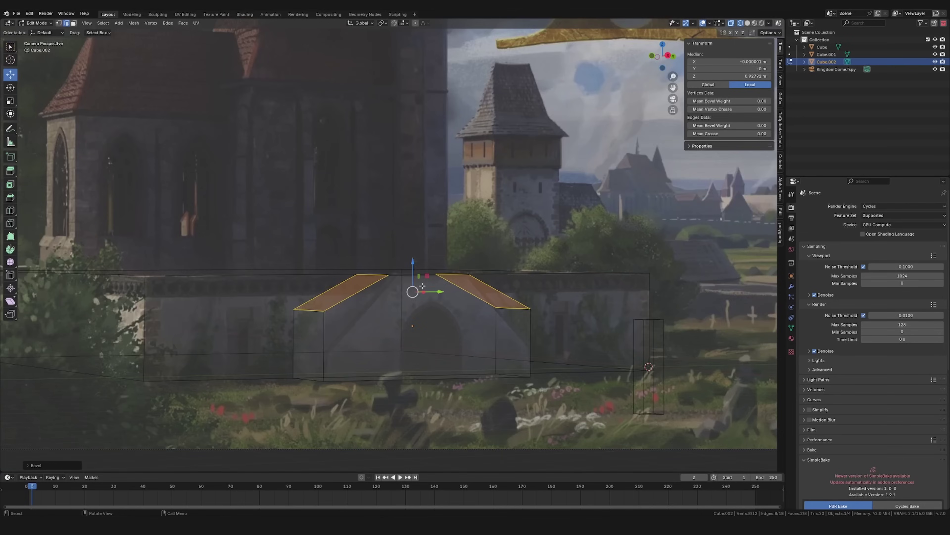
# Step: Narrow the sloped gate block's top face along Y to match the reference and start a loop cut on the block
pyautogui.scroll(5, 460, 302)
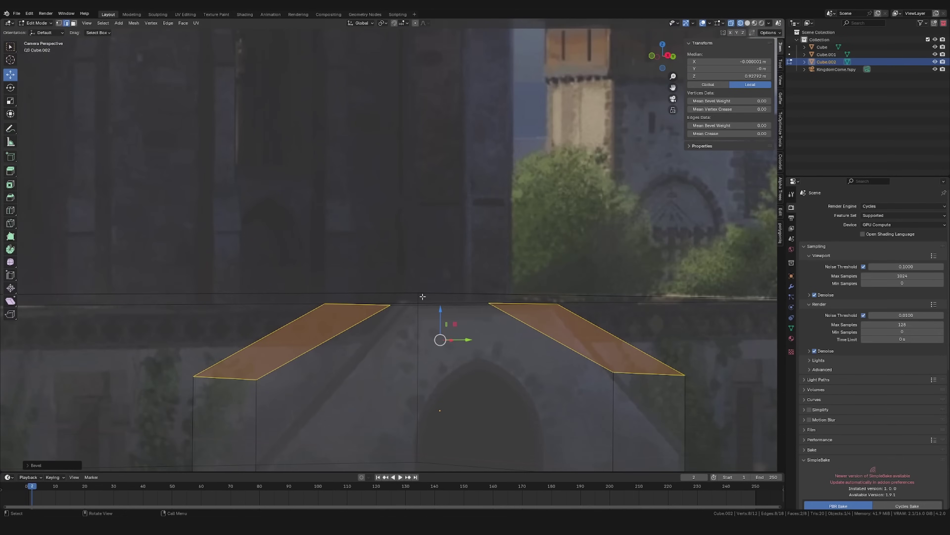
pyautogui.press('s')
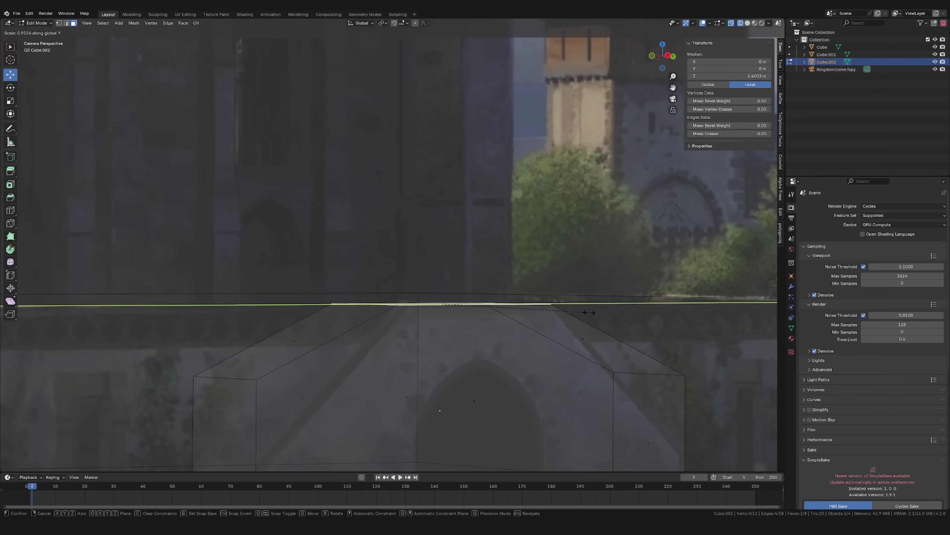
pyautogui.click(412, 350)
pyautogui.scroll(-3, 411, 350)
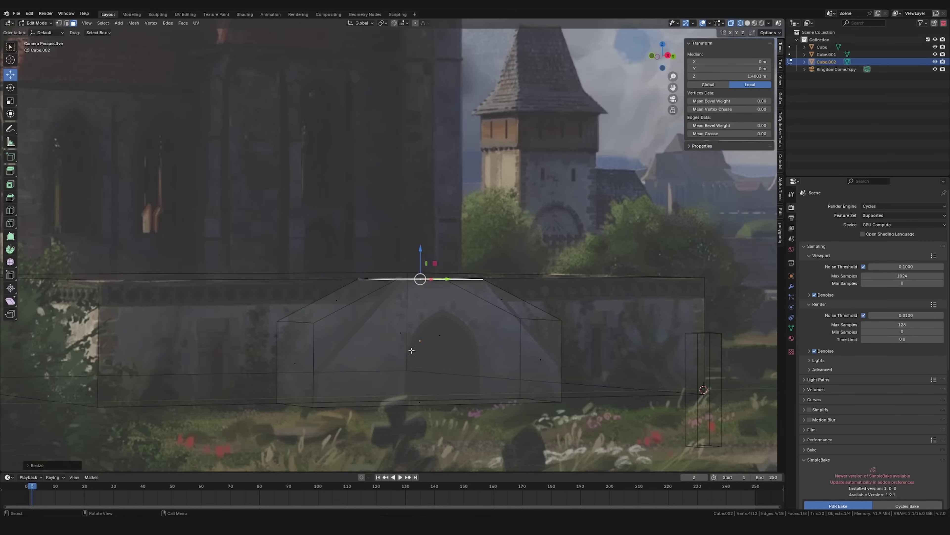
pyautogui.click(418, 318)
pyautogui.hotkey('ctrl', 'r')
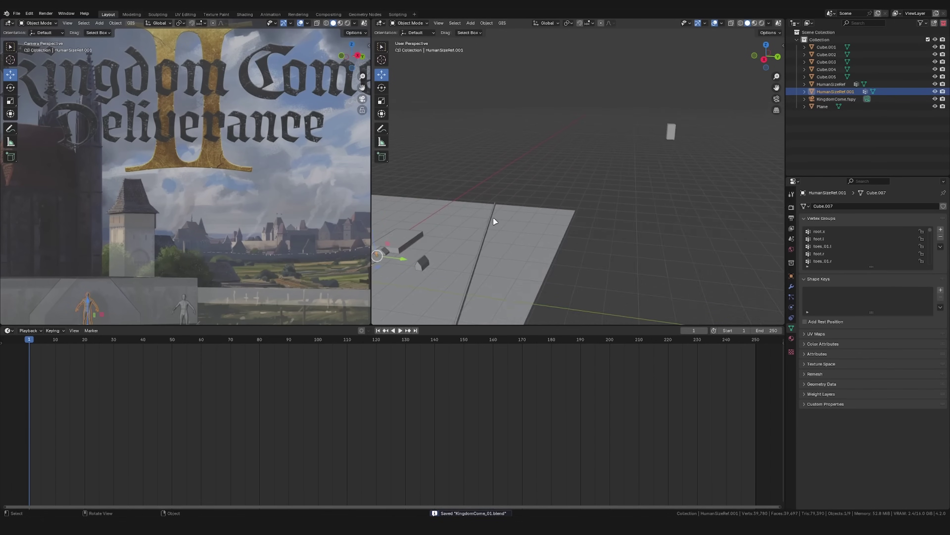
# Step: Duplicate the human size reference and place the copy at the 3D cursor beside the distant tower block
pyautogui.hotkey('shift', 'd')
pyautogui.rightClick(681, 123)
pyautogui.hotkey('shift', 's')
pyautogui.press('KP_Decimal')
pyautogui.moveTo(669, 150)
pyautogui.mouseDown(button='middle')
pyautogui.moveTo(630, 157)
pyautogui.moveTo(670, 144)
pyautogui.mouseUp(button='middle')
# Step: Scale the distant tower block on X and Y only, keeping its height, to fit the tower in the reference
pyautogui.click(670, 144)
pyautogui.scroll(-4, 695, 166)
pyautogui.press('s')
pyautogui.press('y')
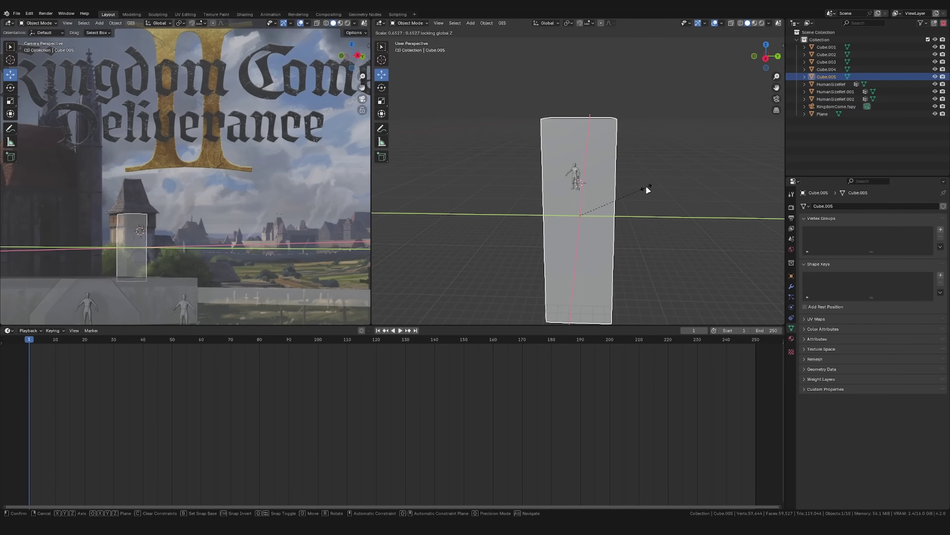
pyautogui.click(647, 191)
pyautogui.press('s')
pyautogui.hotkey('shift', 'z')
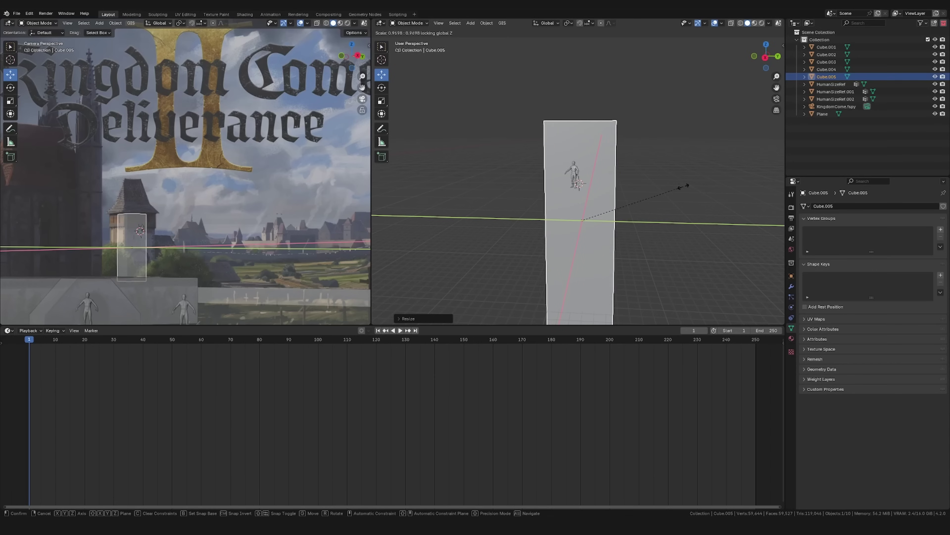
pyautogui.click(694, 183)
# Step: Move the distant tower block within the horizontal plane to line it up with the reference tower
pyautogui.scroll(-3, 641, 223)
pyautogui.moveTo(641, 222); pyautogui.dragTo(514, 235, button='middle')
pyautogui.scroll(-5, 515, 235)
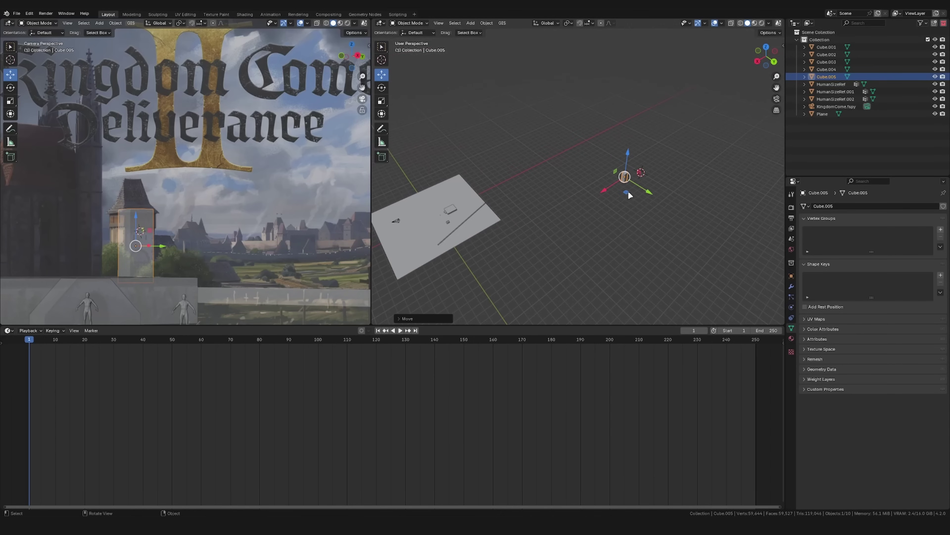
pyautogui.press('g')
pyautogui.hotkey('shift', 'z')
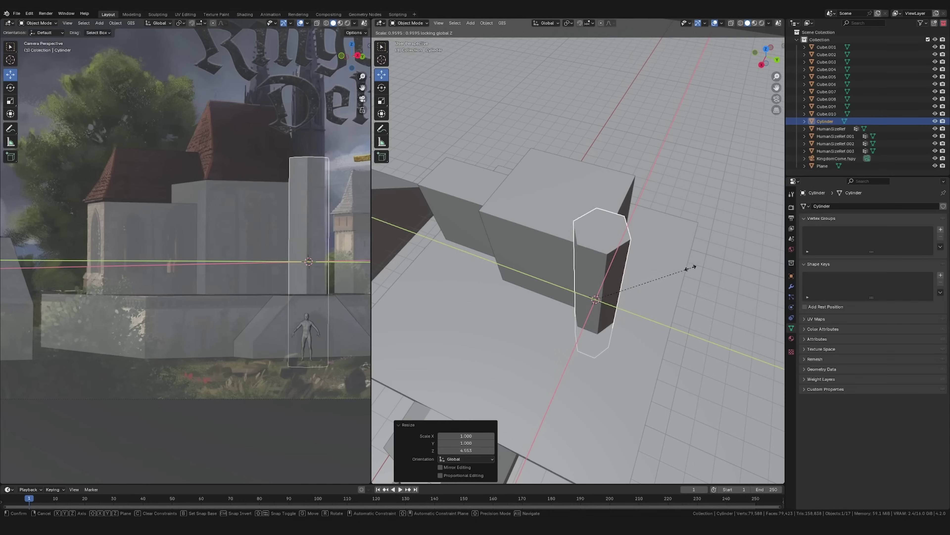
# Step: Rotate the church tower's cylinder about the Z axis to match the reference facets
pyautogui.press('r')
pyautogui.press('z')
pyautogui.click(720, 330)
pyautogui.scroll(-3, 668, 314)
pyautogui.moveTo(668, 314); pyautogui.dragTo(658, 318, button='middle')
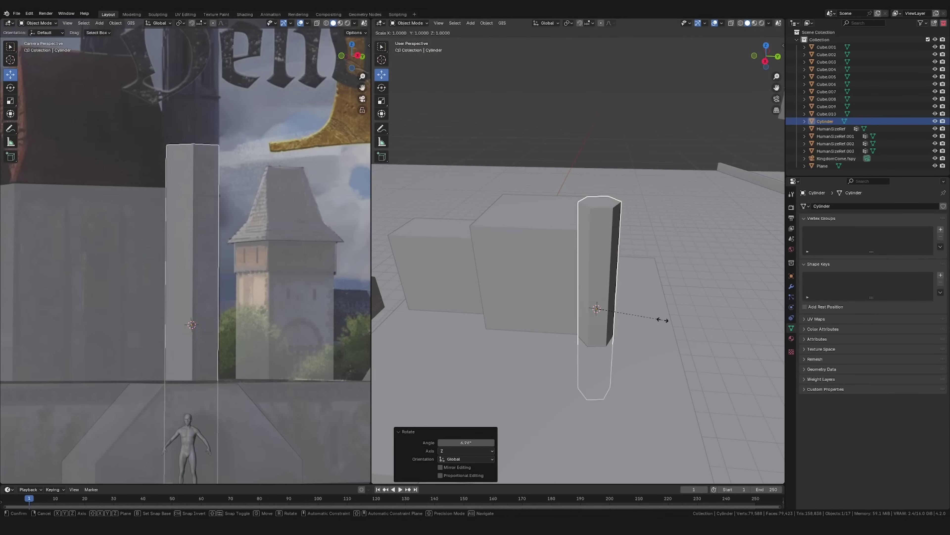
# Step: Move the church tower's cylinder vertically and scale its width without changing its height
pyautogui.press('g')
pyautogui.press('z')
pyautogui.click(658, 319)
pyautogui.press('s')
pyautogui.hotkey('shift', 'z')
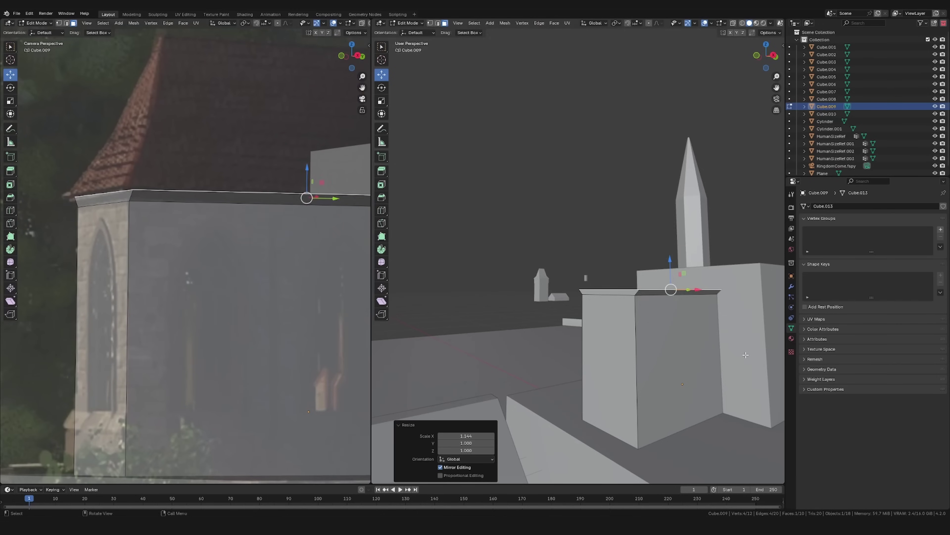
# Step: Widen the chapel block's top face along Y, then extrude it upward and narrow it along X into a roof ridge
pyautogui.press('s')
pyautogui.press('y')
pyautogui.click(696, 318)
pyautogui.press('e')
pyautogui.click(696, 299)
pyautogui.moveTo(696, 299); pyautogui.dragTo(655, 355, button='middle')
pyautogui.press('s')
pyautogui.press('x')
pyautogui.click(620, 266)
# Step: Add a loop cut through the chapel roof in wireframe vertex mode
pyautogui.press('1')
pyautogui.moveTo(621, 266); pyautogui.dragTo(520, 312, button='middle')
pyautogui.hotkey('shift', 'z')
pyautogui.hotkey('ctrl', 'r')
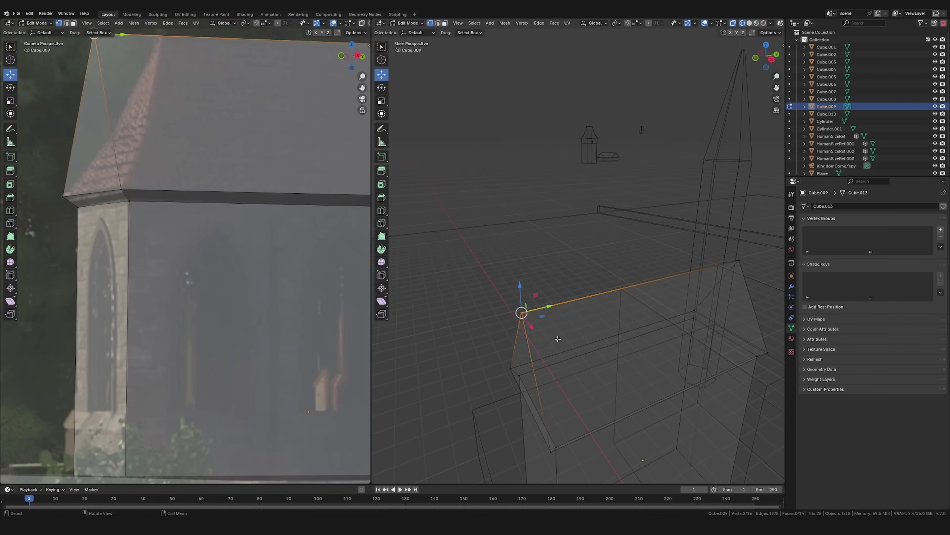
pyautogui.click(563, 296)
pyautogui.click(560, 397)
# Step: Select a chapel roof edge and move it to follow the roof's slope in the reference
pyautogui.moveTo(671, 376); pyautogui.dragTo(659, 360, button='middle')
pyautogui.press('2')
pyautogui.click(548, 365)
pyautogui.moveTo(578, 357); pyautogui.dragTo(596, 357)
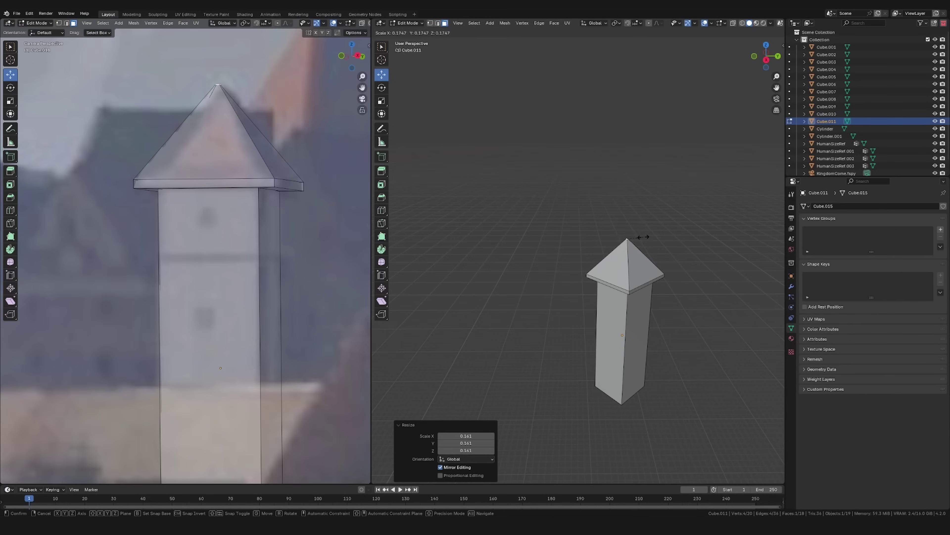
# Step: Adjust the peak of the small background tower's pointed roof to match the reference
pyautogui.press('z')
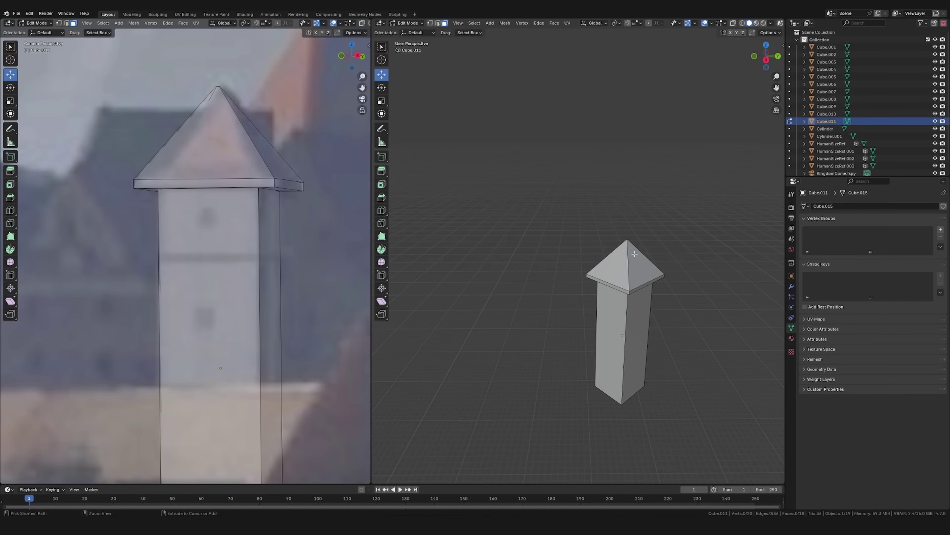
pyautogui.click(703, 265)
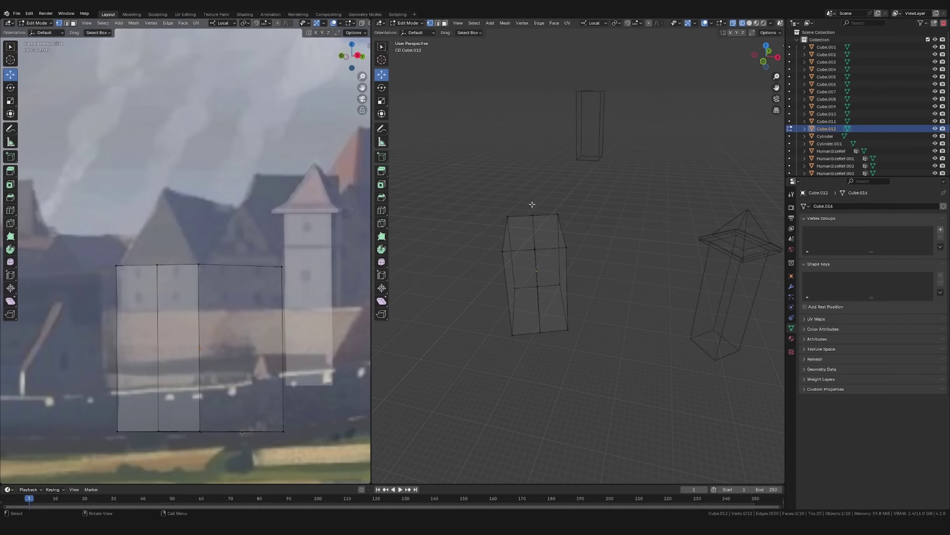
# Step: Move the top middle vertices of the background house block along local Z to shape its gabled roof
pyautogui.click(533, 210)
pyautogui.press('g')
pyautogui.press('z')
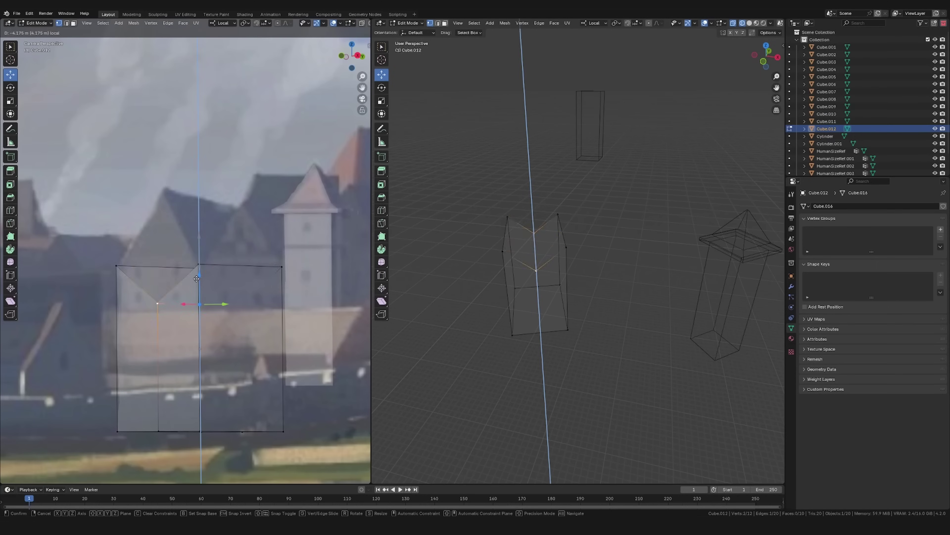
pyautogui.click(515, 310)
pyautogui.press('Tab')
pyautogui.moveTo(515, 310); pyautogui.dragTo(570, 265, button='middle')
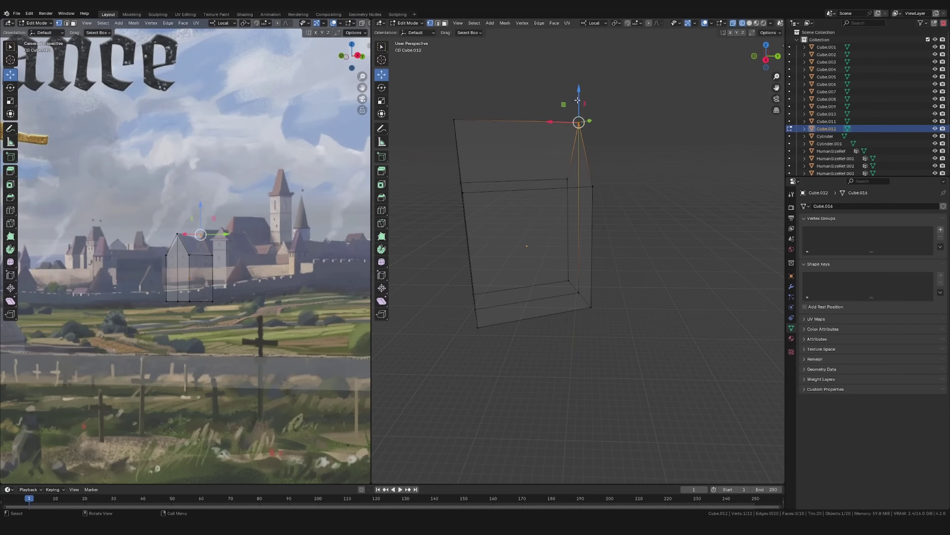
pyautogui.press('g')
pyautogui.press('z')
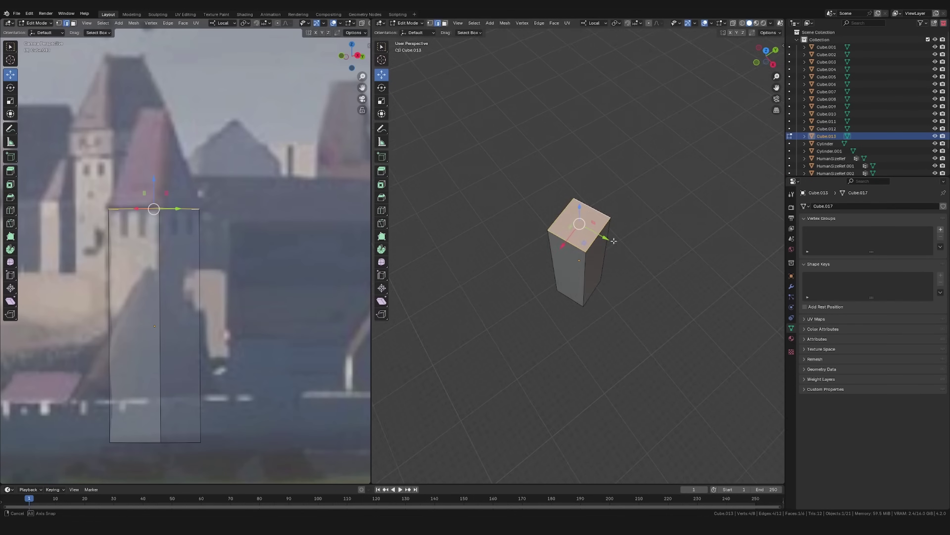
# Step: Widen the background tower's top face for the eaves and extrude it upward about 7.8 m for the roof
pyautogui.press('s')
pyautogui.press('x')
pyautogui.click(598, 257)
pyautogui.press('e')
pyautogui.click(636, 187)
# Step: Scale the background tower's extruded roof top along X and Y to taper it
pyautogui.press('s')
pyautogui.press('x')
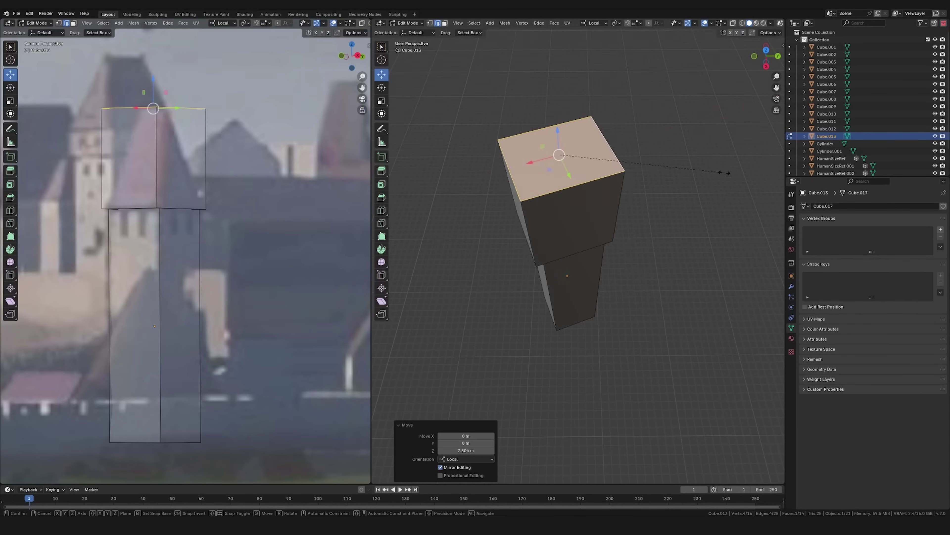
pyautogui.click(654, 230)
pyautogui.press('s')
pyautogui.press('y')
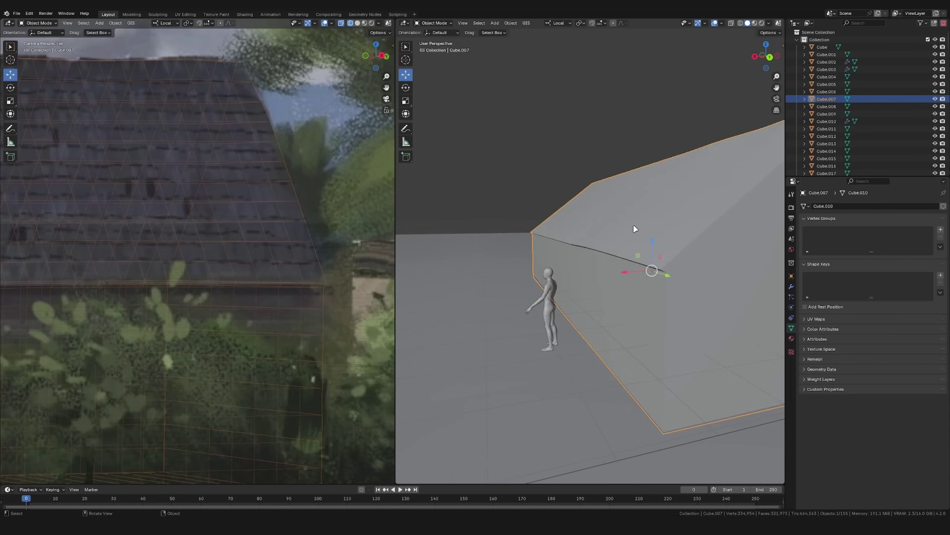
# Step: Enable Smooth proportional editing on the foreground house mesh and shift a wall face slightly to make its shape uneven
pyautogui.moveTo(634, 224); pyautogui.dragTo(621, 281, button='middle')
pyautogui.scroll(-3, 690, 248)
pyautogui.scroll(-3, 595, 273)
pyautogui.press('Tab')
pyautogui.click(595, 298)
pyautogui.click(674, 23)
pyautogui.press('g')
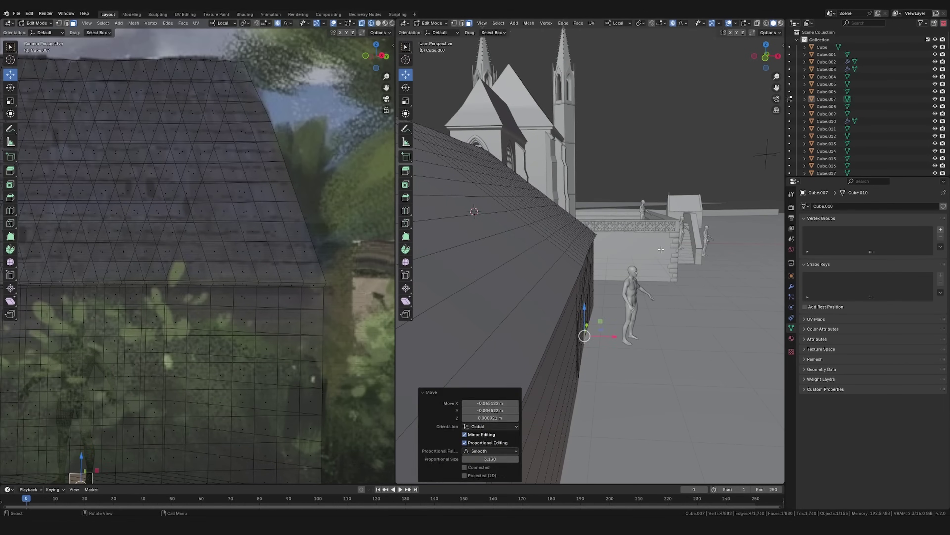
# Step: Lower the edge loop beneath the windows of the wooden upper storey on the gate tower along Z
pyautogui.click(661, 248)
pyautogui.scroll(-3, 661, 249)
pyautogui.moveTo(661, 249); pyautogui.dragTo(636, 262, button='middle')
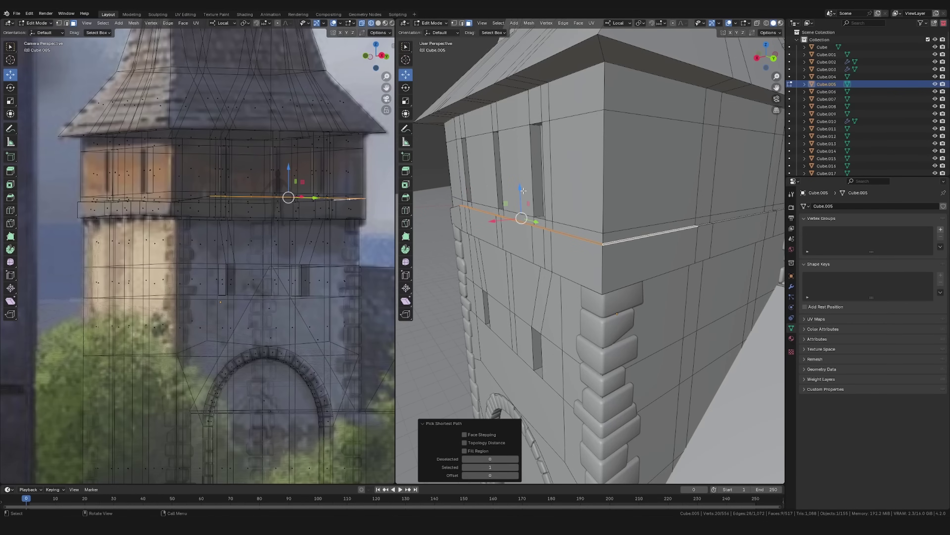
pyautogui.moveTo(522, 190)
pyautogui.mouseDown()
pyautogui.moveTo(521, 219)
pyautogui.moveTo(518, 202)
pyautogui.mouseUp()
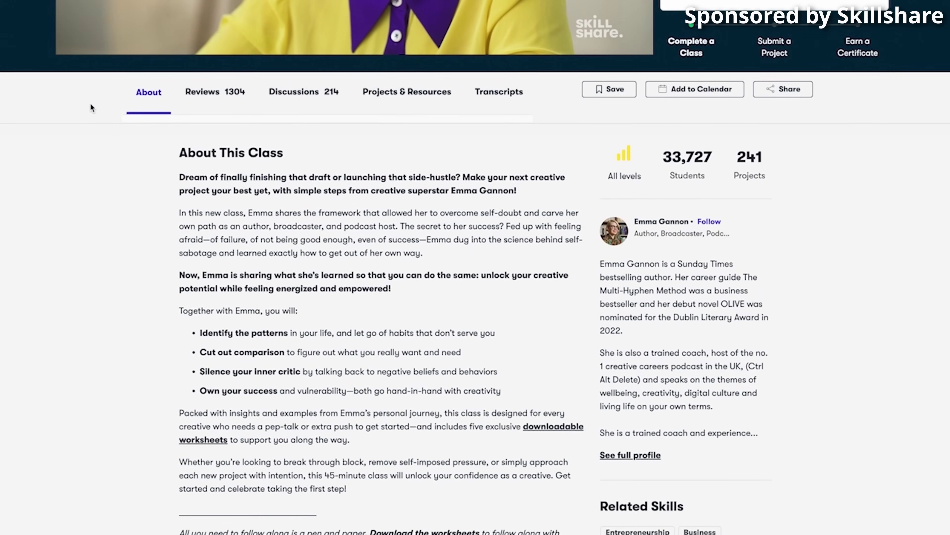
# Step: Switch to Skillshare and browse its class pages and the learning path for YouTube creators
pyautogui.click(206, 100)
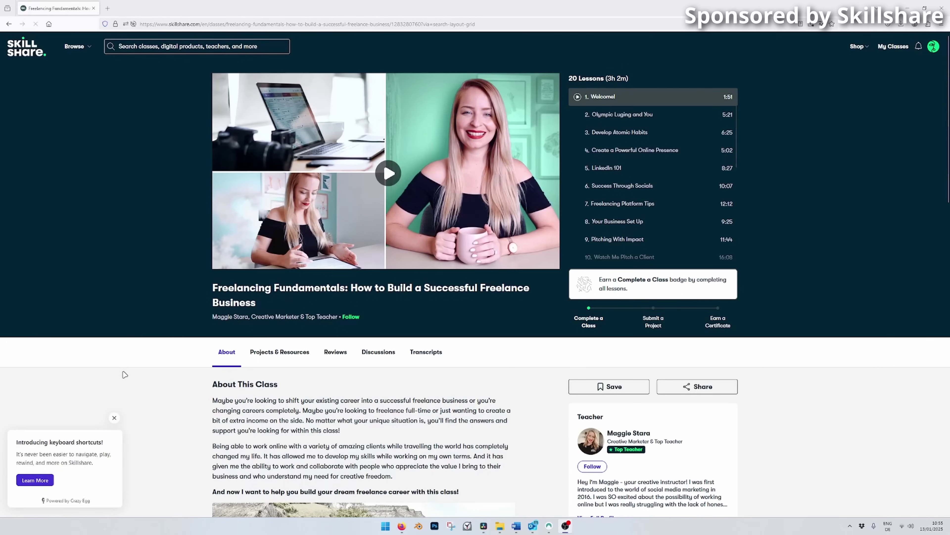
pyautogui.moveTo(124, 381); pyautogui.dragTo(125, 384, button='middle')
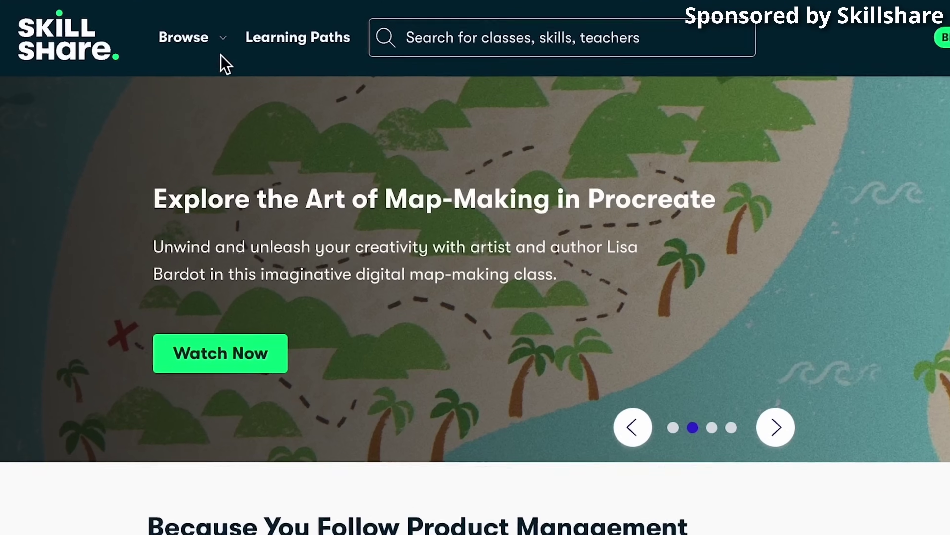
pyautogui.moveTo(225, 53)
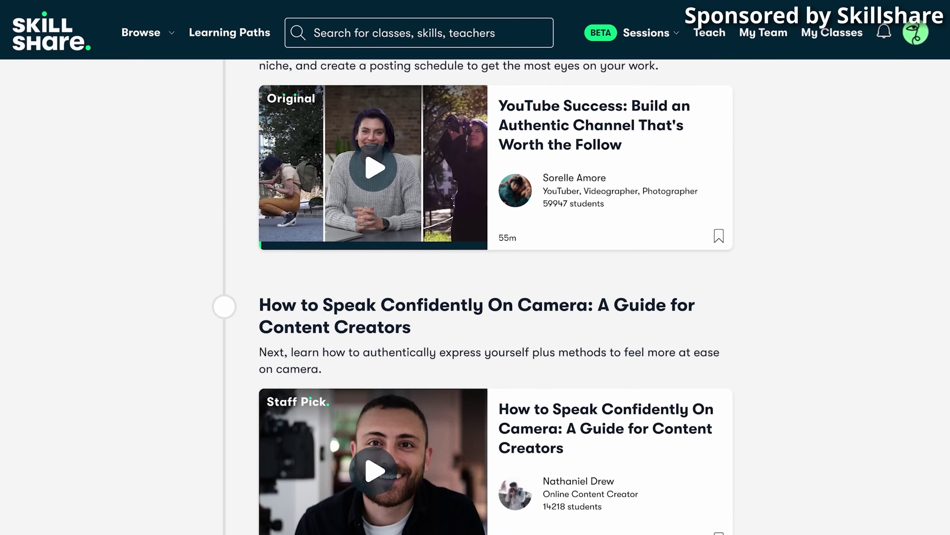
pyautogui.scroll(-15, 475, 295)
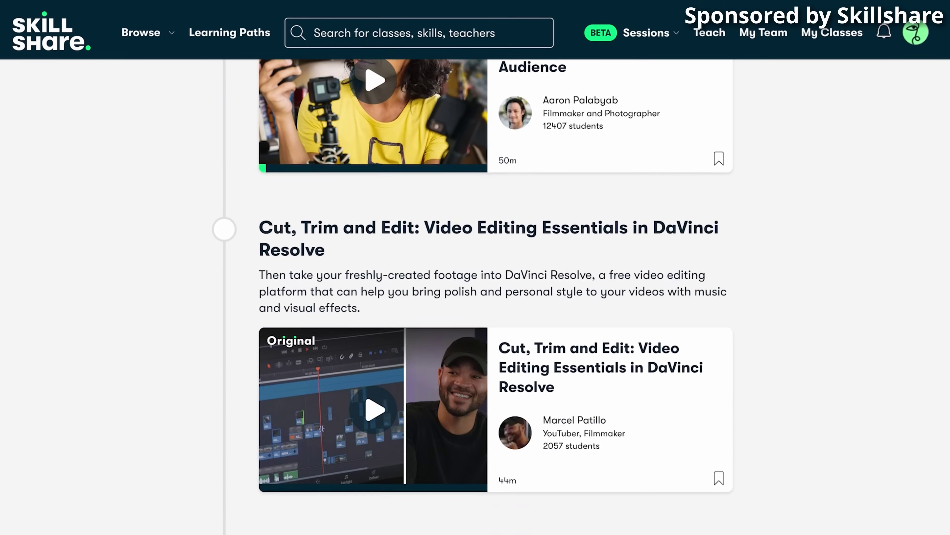
pyautogui.scroll(-15, 475, 296)
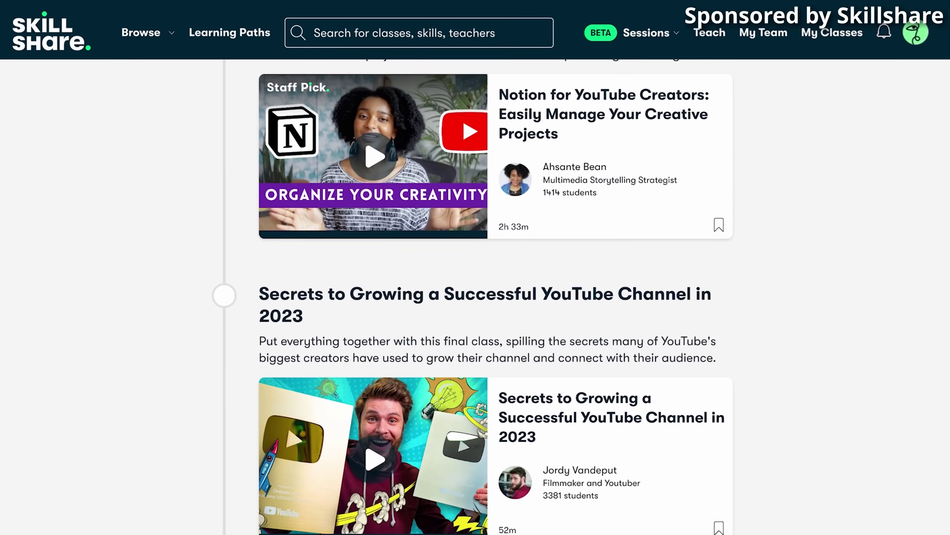
pyautogui.scroll(-3, 475, 296)
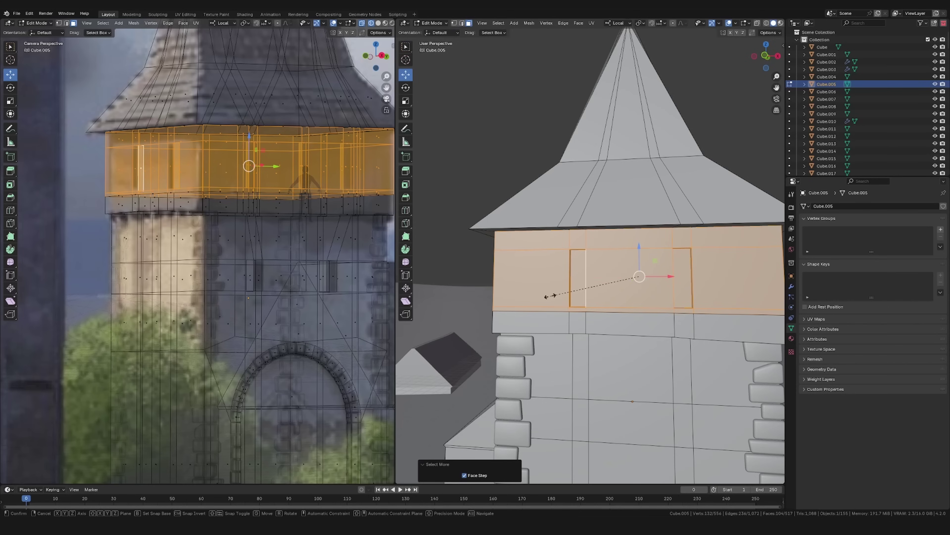
# Step: Scale the gate tower's upper-storey faces to about 0.98 on local X and Y, then deselect them and switch to edge selection
pyautogui.hotkey('shift', 'z')
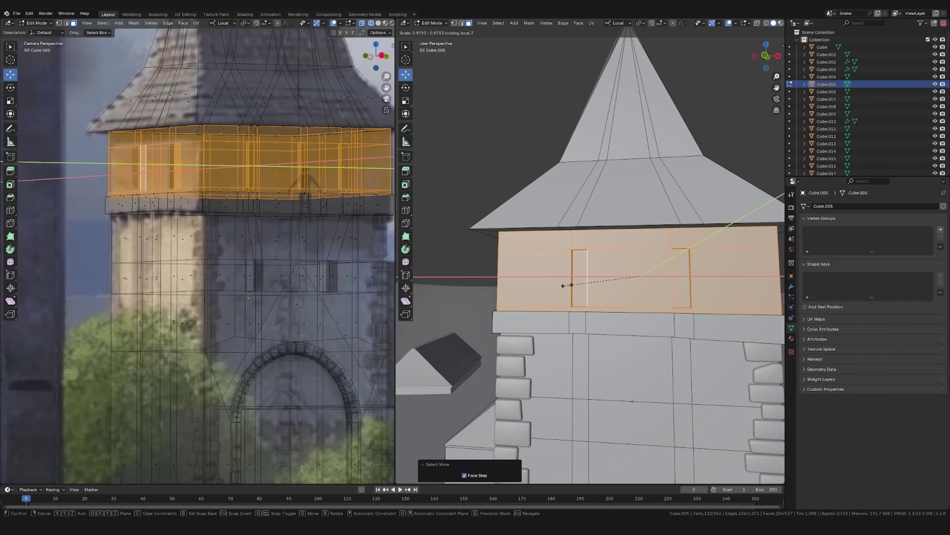
pyautogui.click(566, 285)
pyautogui.press('Tab')
pyautogui.press('Tab')
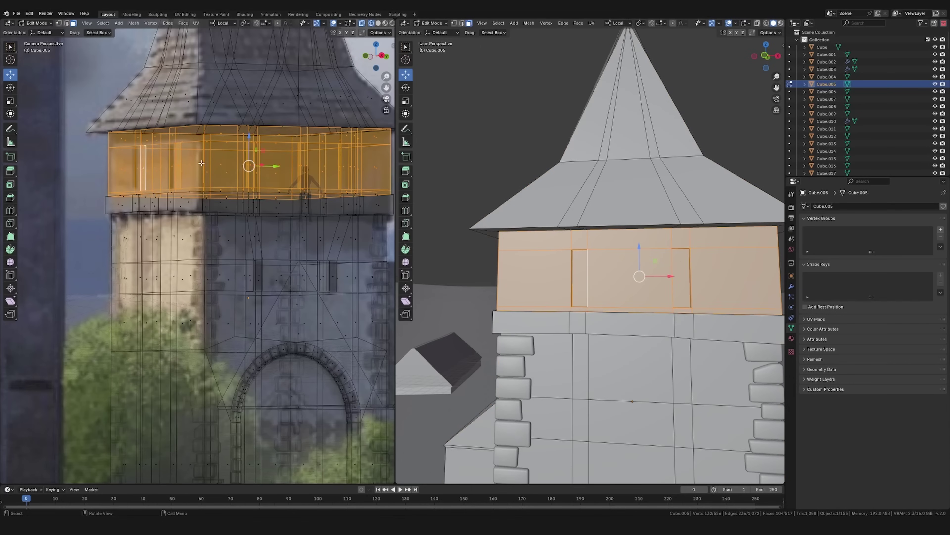
pyautogui.hotkey('alt', 'a')
pyautogui.press('2')
pyautogui.moveTo(474, 252); pyautogui.dragTo(572, 275, button='middle')
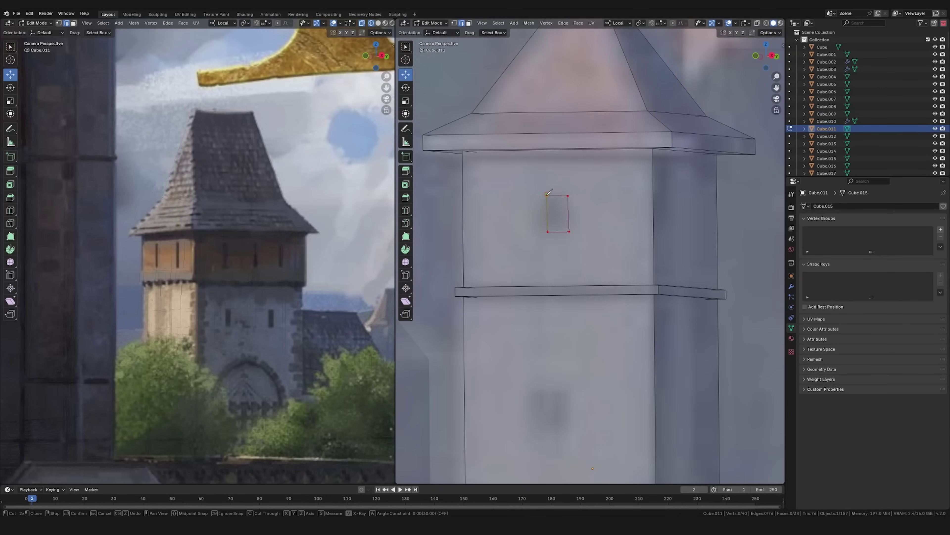
# Step: Knife-cut two rectangular window outlines into the background tower's front wall, one above and one below the ledge
pyautogui.click(569, 231)
pyautogui.click(568, 197)
pyautogui.click(546, 195)
pyautogui.press('Return')
pyautogui.keyDown('shift'); pyautogui.moveTo(558, 403); pyautogui.dragTo(578, 288, button='middle'); pyautogui.keyUp('shift')
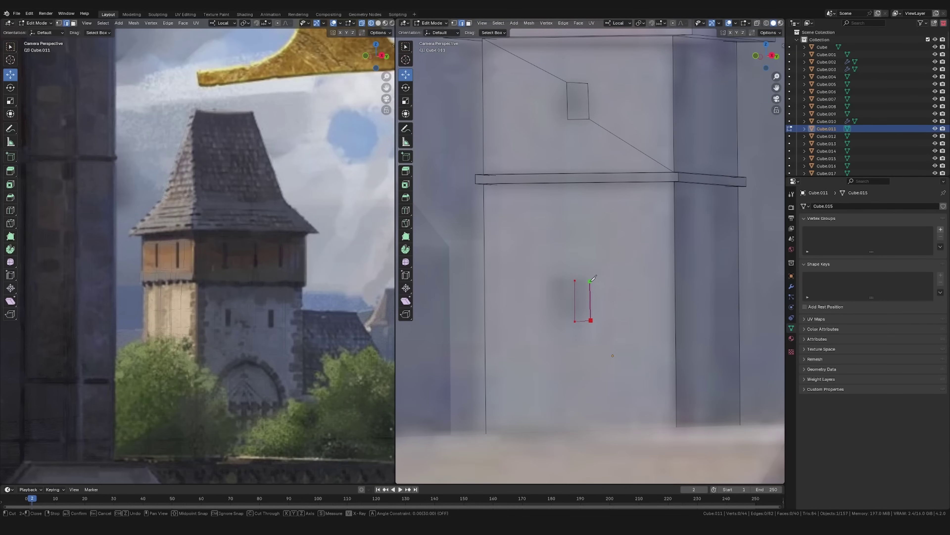
pyautogui.click(590, 281)
pyautogui.click(575, 280)
pyautogui.press('Return')
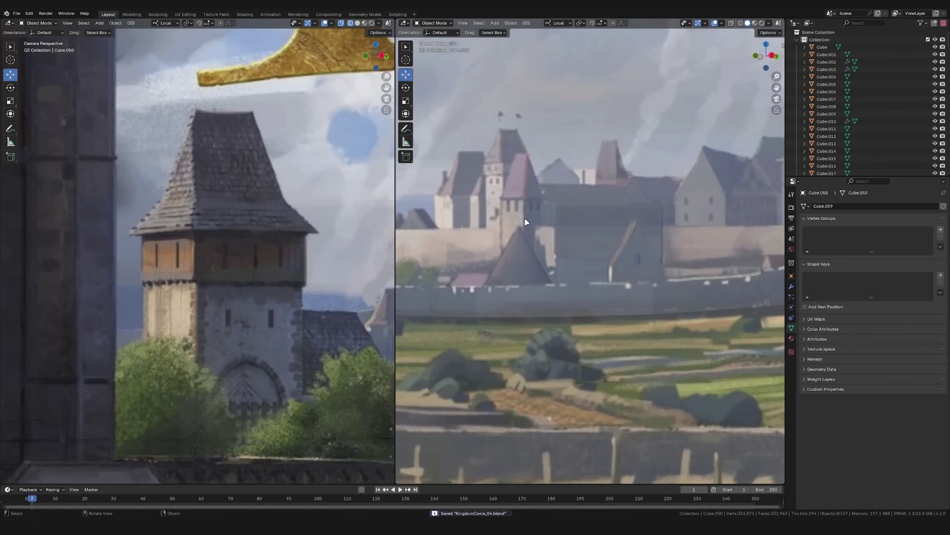
# Step: Select the red-roofed tower in the distant castle, open its mesh for editing and start a knife cut
pyautogui.scroll(5, 589, 159)
pyautogui.press('g')
pyautogui.press('g')
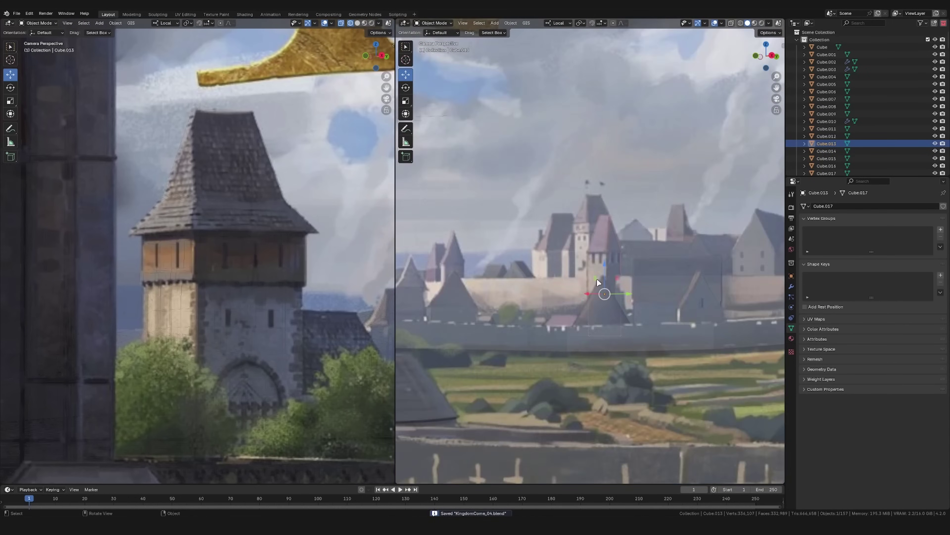
pyautogui.click(603, 285)
pyautogui.scroll(5, 602, 285)
pyautogui.scroll(-3, 579, 262)
pyautogui.press('Tab')
pyautogui.scroll(3, 545, 248)
pyautogui.press('k')
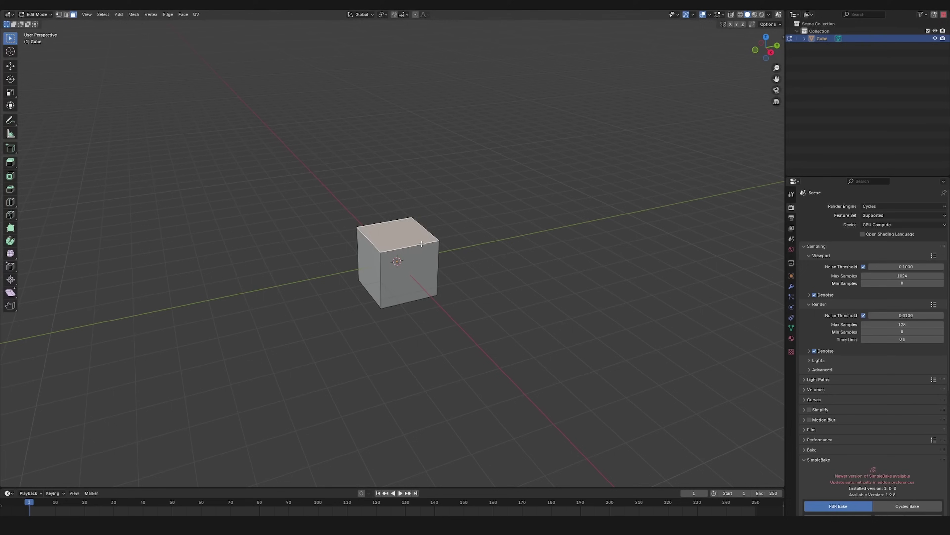
# Step: Extrude the cube's top face upward about 1.1 m and inset the new top face
pyautogui.press('e')
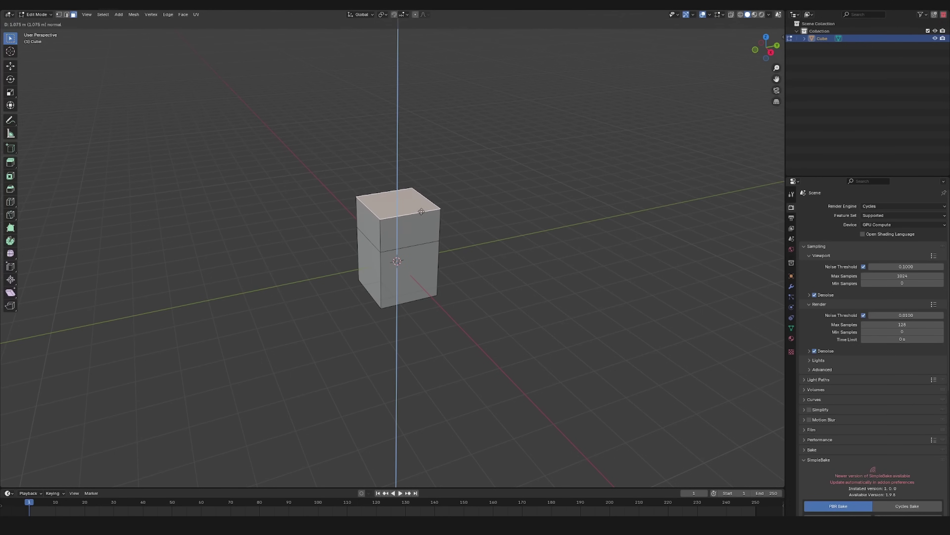
pyautogui.press('i')
pyautogui.click(519, 200)
# Step: Add loop cuts through the block and bevel its top edges by about 0.55 m with 4 segments
pyautogui.hotkey('ctrl', 'r')
pyautogui.click(407, 224)
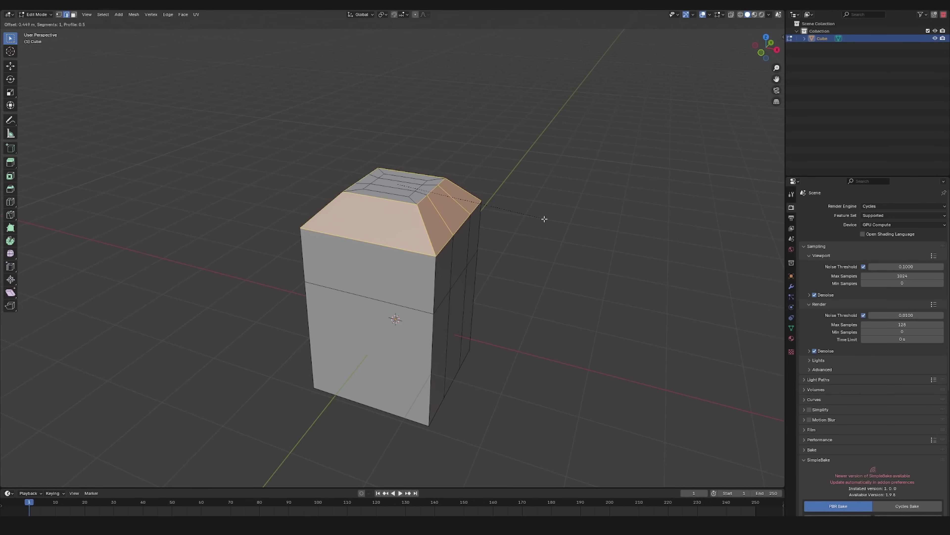
pyautogui.scroll(3, 550, 219)
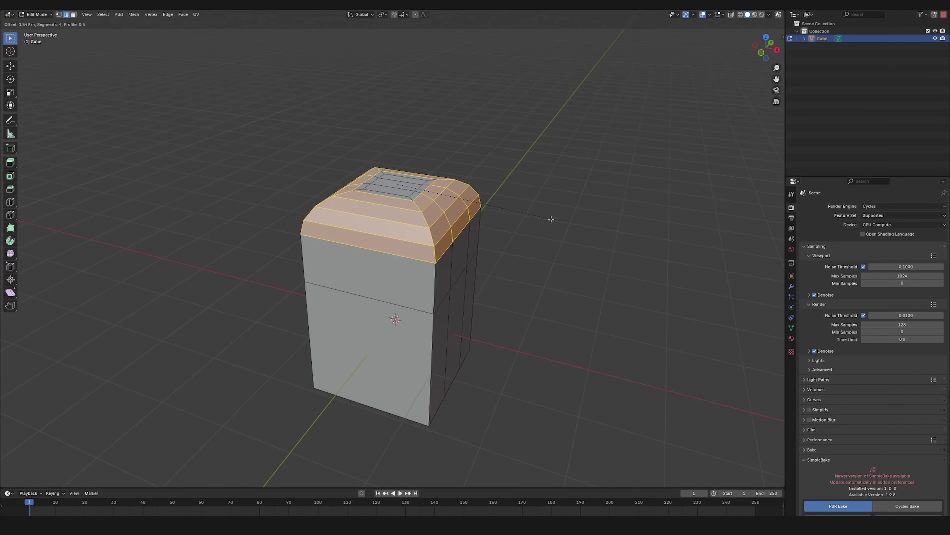
pyautogui.click(551, 219)
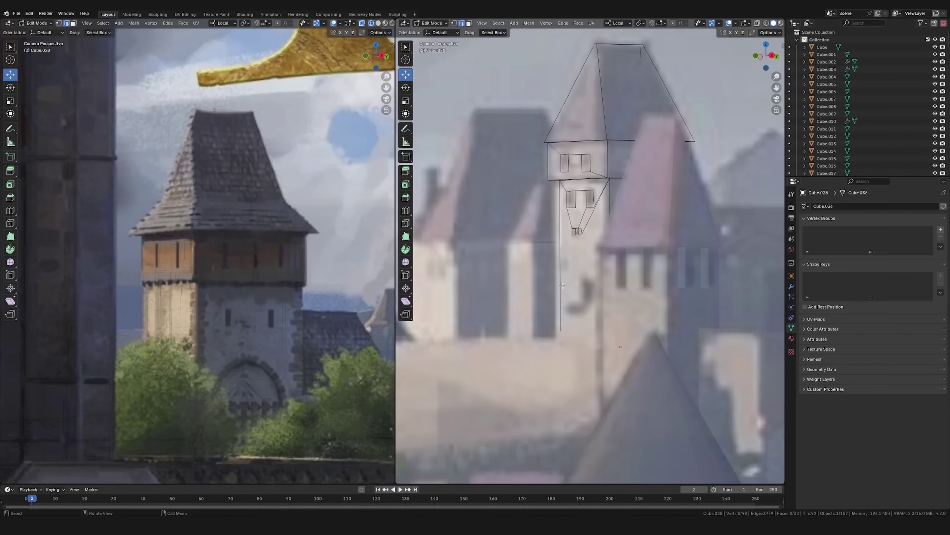
# Step: Knife-cut a tall rectangular window and a small one into the lower wall of the castle's tallest tower
pyautogui.scroll(-5, 562, 285)
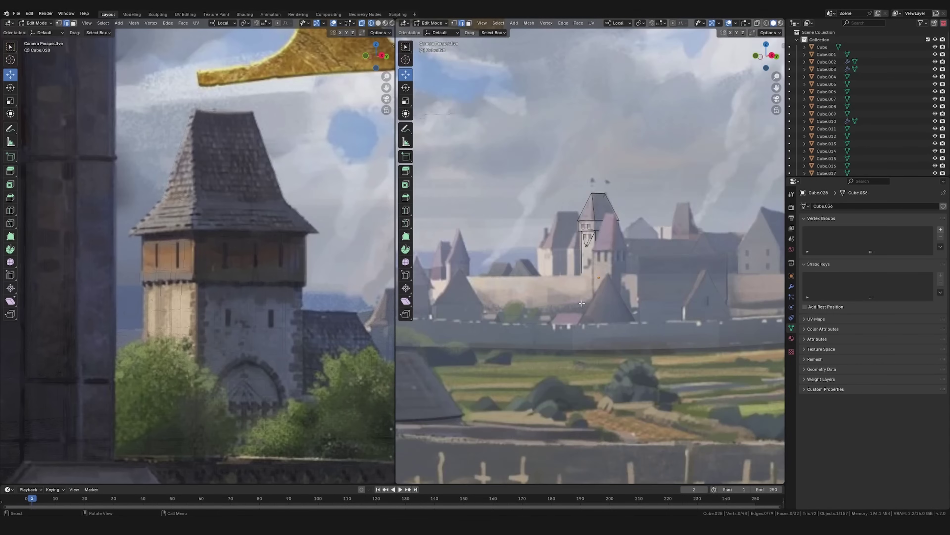
pyautogui.scroll(8, 562, 286)
pyautogui.press('k')
pyautogui.click(566, 231)
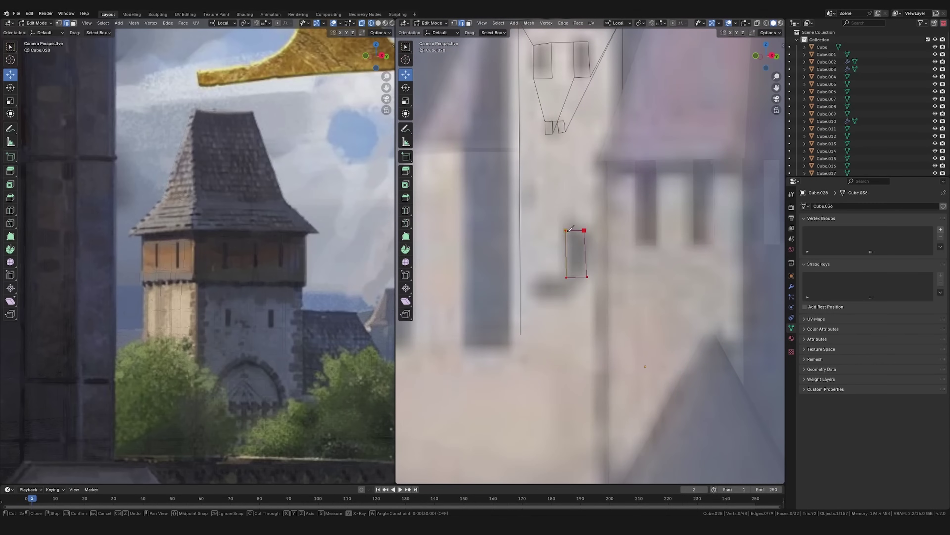
pyautogui.press('Return')
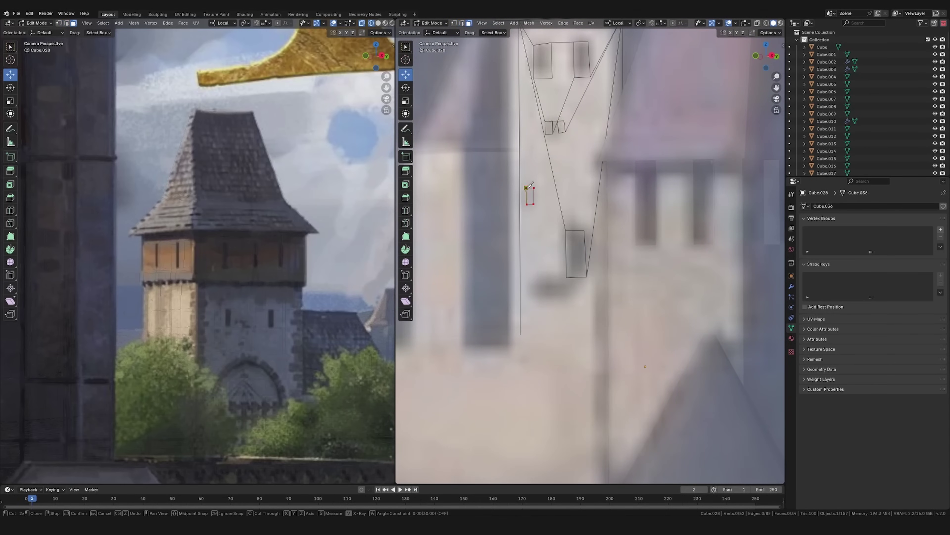
pyautogui.press('Return')
# Step: Advance to frame 3, select the window faces on the tallest castle tower, leave Edit Mode and save the file
pyautogui.press('Right')
pyautogui.scroll(-3, 577, 273)
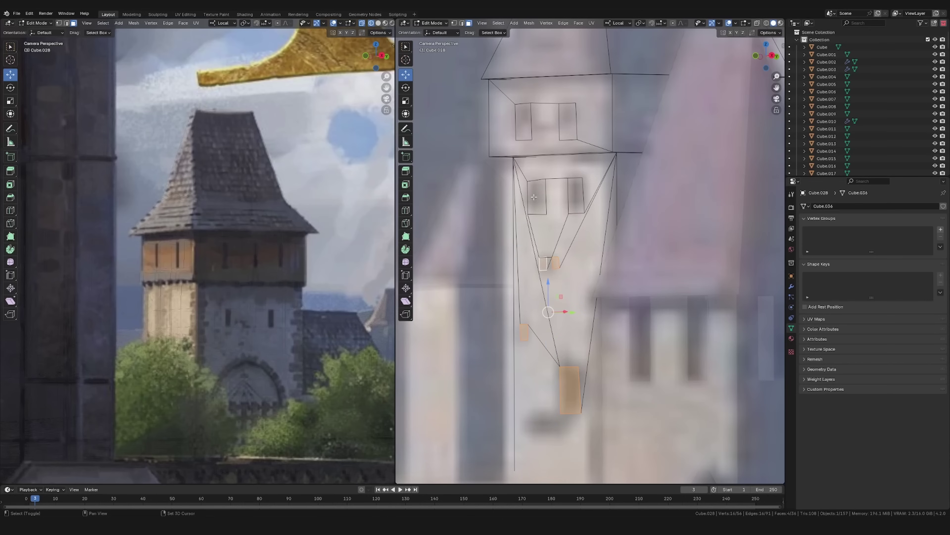
pyautogui.click(568, 192)
pyautogui.press('Tab')
pyautogui.scroll(-3, 587, 200)
pyautogui.scroll(4, 584, 244)
pyautogui.hotkey('ctrl', 's')
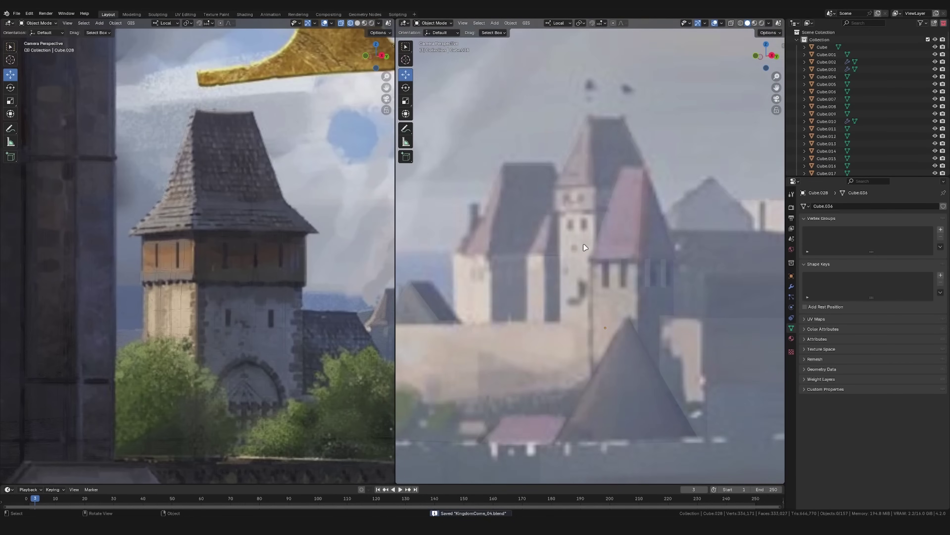
# Step: Reopen the castle tower's mesh for editing and start another knife cut on its wall
pyautogui.click(585, 247)
pyautogui.press('Tab')
pyautogui.scroll(5, 500, 205)
pyautogui.press('k')
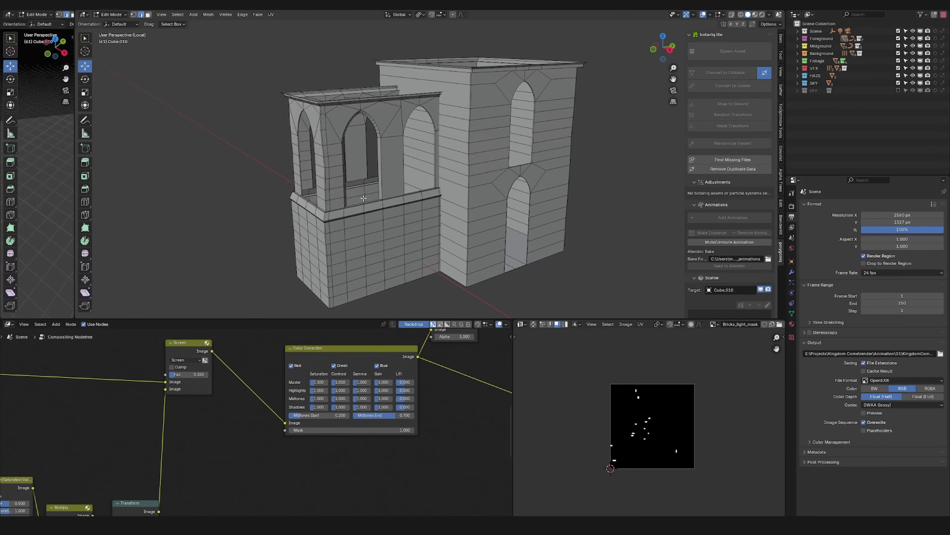
pyautogui.moveTo(336, 182); pyautogui.dragTo(763, 190, button='middle')
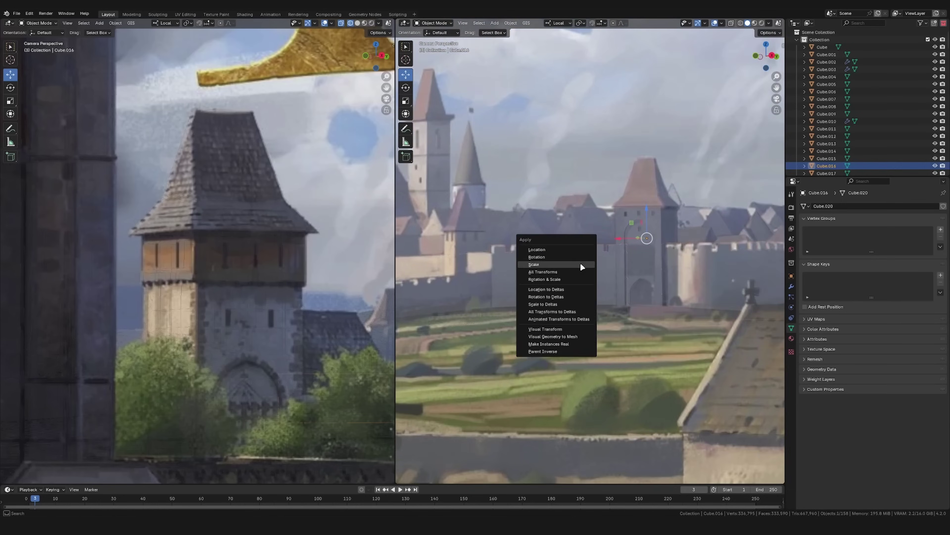
# Step: Apply the scale to the background gate tower in front of the city wall
pyautogui.moveTo(580, 262); pyautogui.dragTo(611, 310, button='middle')
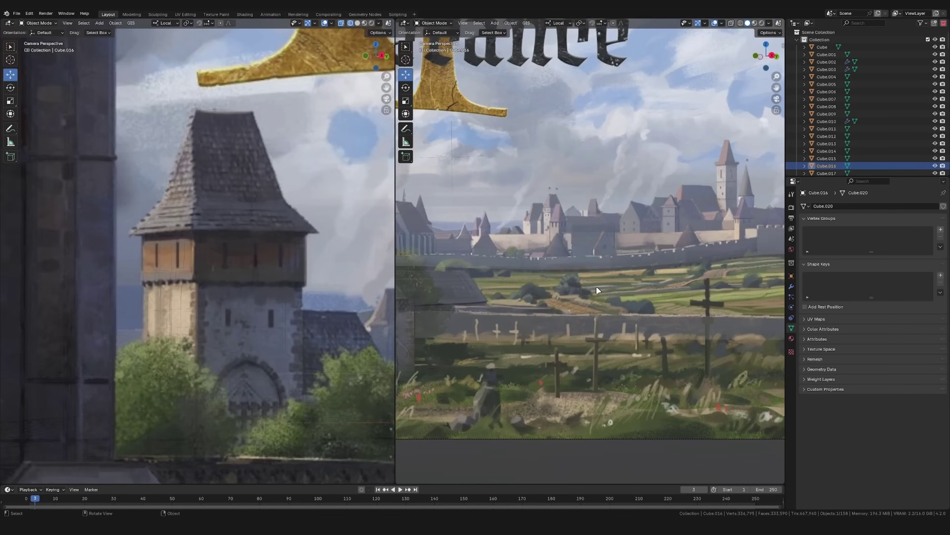
pyautogui.scroll(5, 590, 253)
pyautogui.scroll(3, 651, 244)
pyautogui.keyDown('alt'); pyautogui.click(651, 244); pyautogui.keyUp('alt')
pyautogui.scroll(-5, 651, 244)
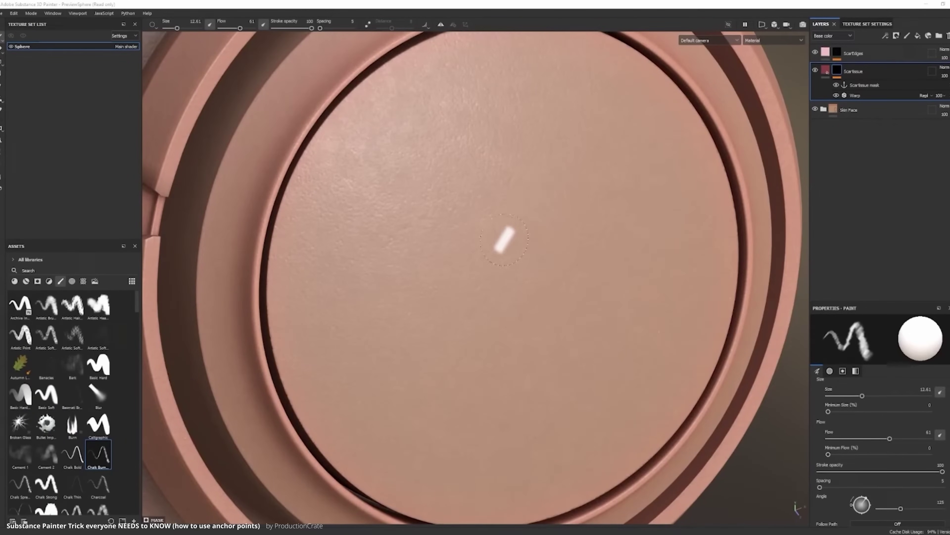
# Step: Switch to Substance 3D Painter and paint several scar strokes into the scar tissue mask on the skin-textured sphere
pyautogui.moveTo(581, 277)
pyautogui.mouseDown()
pyautogui.moveTo(580, 229)
pyautogui.moveTo(570, 267)
pyautogui.moveTo(591, 248)
pyautogui.moveTo(499, 167)
pyautogui.moveTo(496, 189)
pyautogui.mouseUp()
pyautogui.moveTo(494, 240); pyautogui.dragTo(434, 368)
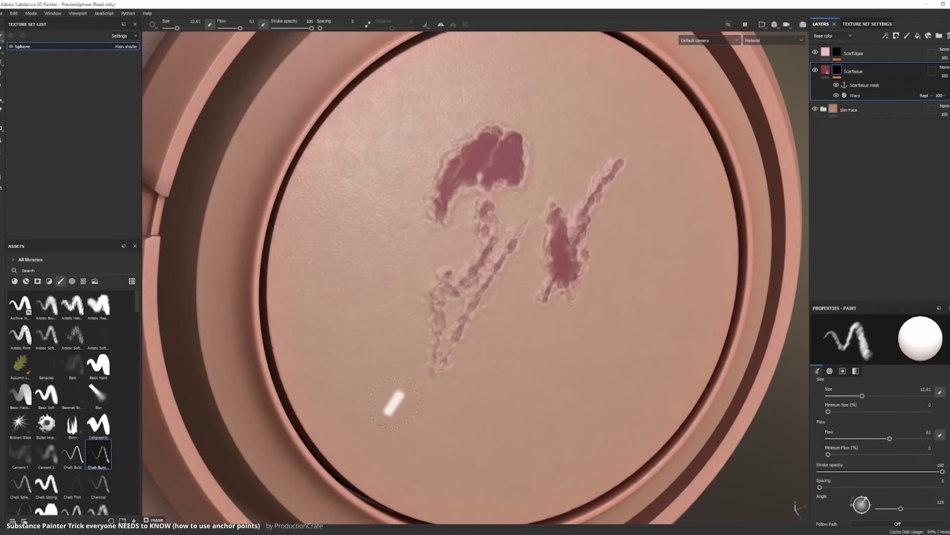
# Step: Add a Highpass filter to the PaintHeight layer's mask and check the paint edges in the material and mask views
pyautogui.click(861, 55)
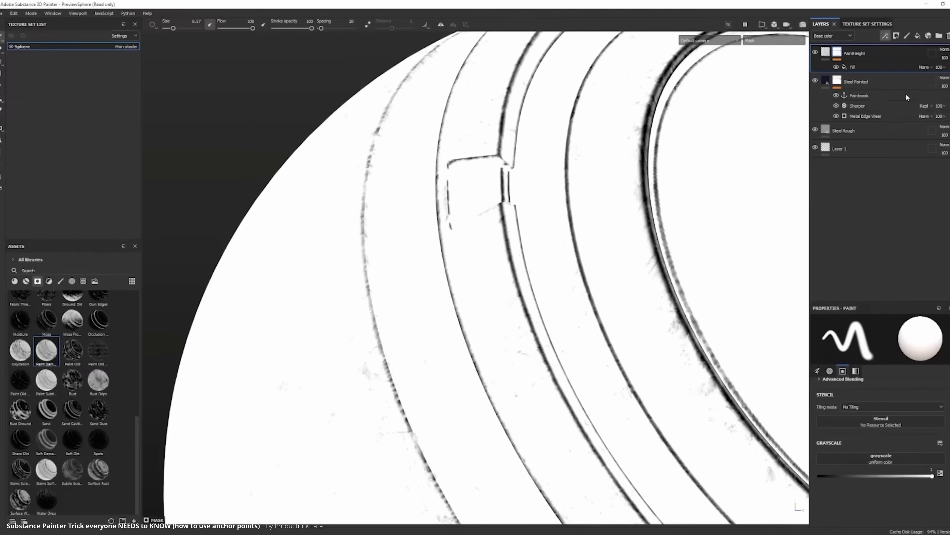
pyautogui.click(879, 342)
pyautogui.click(872, 414)
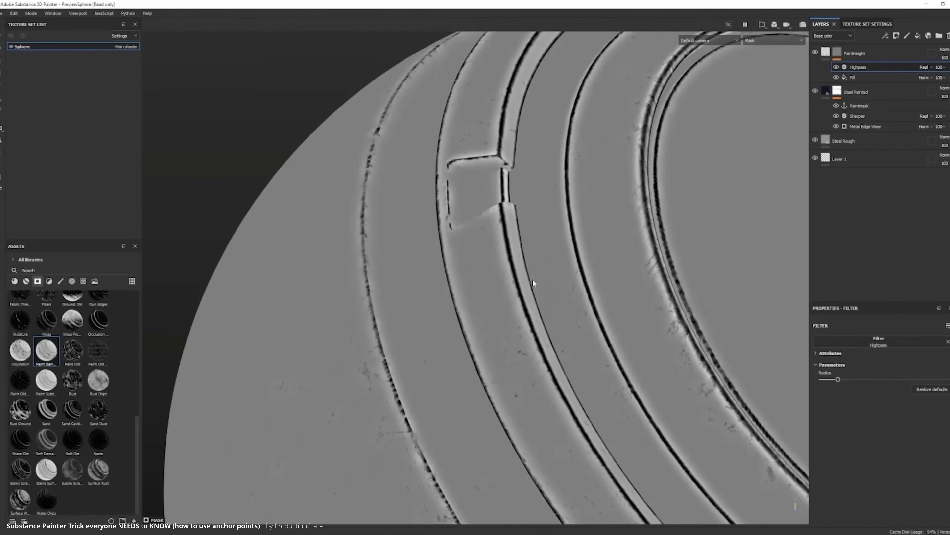
pyautogui.scroll(3, 532, 280)
pyautogui.press('m')
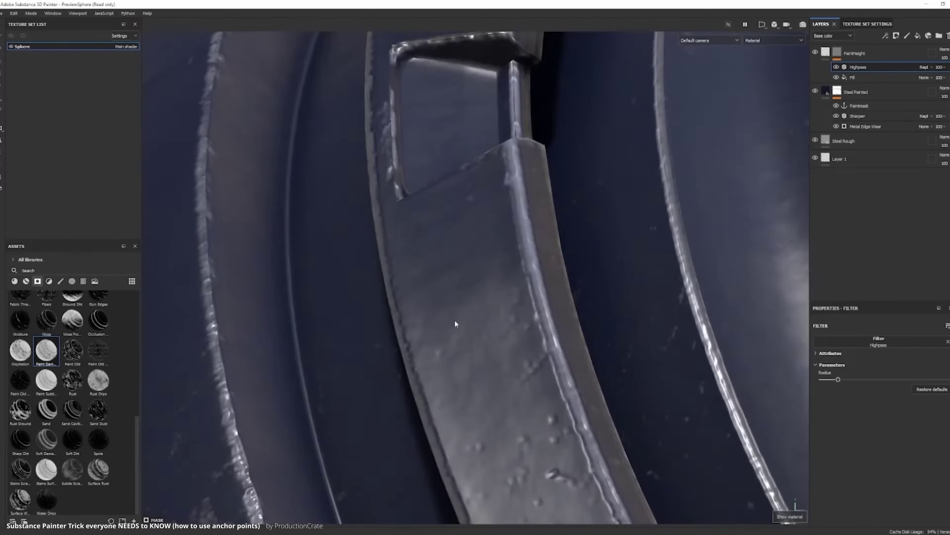
pyautogui.scroll(2, 454, 320)
pyautogui.scroll(-5, 480, 299)
pyautogui.press('m')
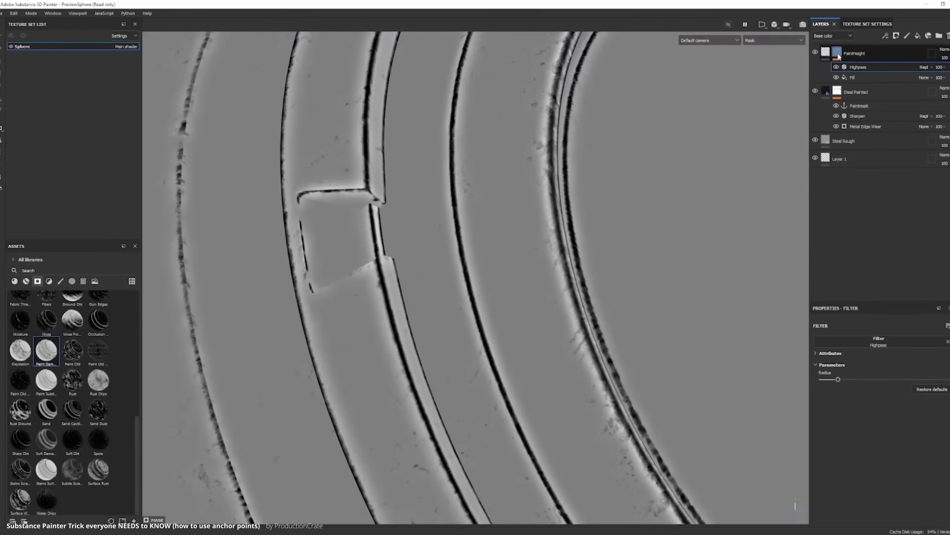
# Step: Add a Levels adjustment to the PaintHeight mask, raise its black point to about mid-grey and check the material
pyautogui.click(885, 35)
pyautogui.click(906, 74)
pyautogui.moveTo(818, 341); pyautogui.dragTo(883, 348)
pyautogui.scroll(2, 513, 169)
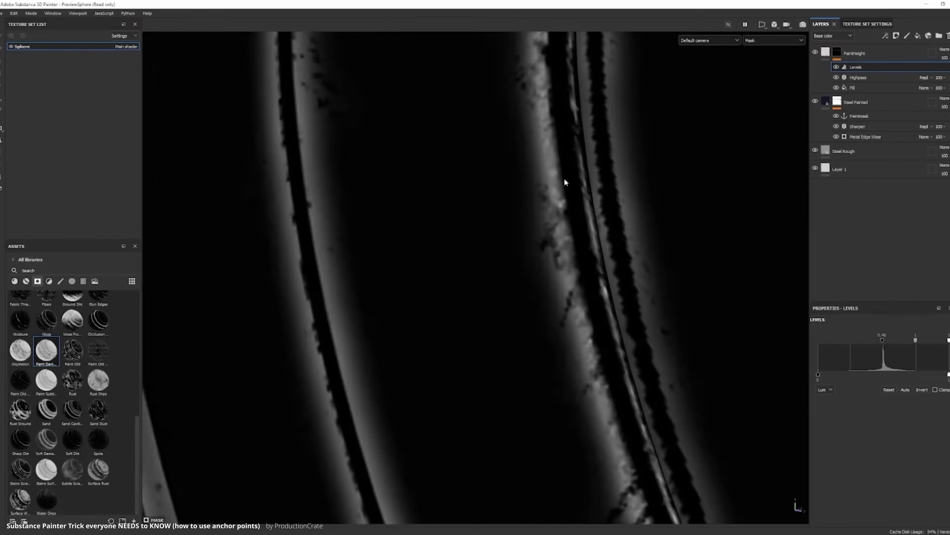
pyautogui.press('m')
pyautogui.moveTo(496, 276); pyautogui.dragTo(570, 245, button='middle')
pyautogui.press('m')
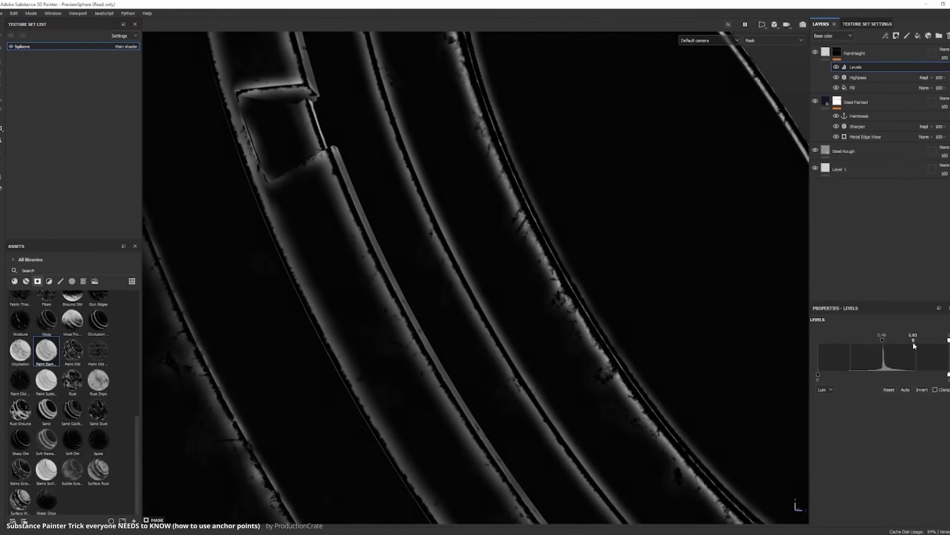
# Step: Add a Paint effect above the Sharpen filter in the Steel Painted layer's mask, with the viewport showing the material
pyautogui.click(820, 54)
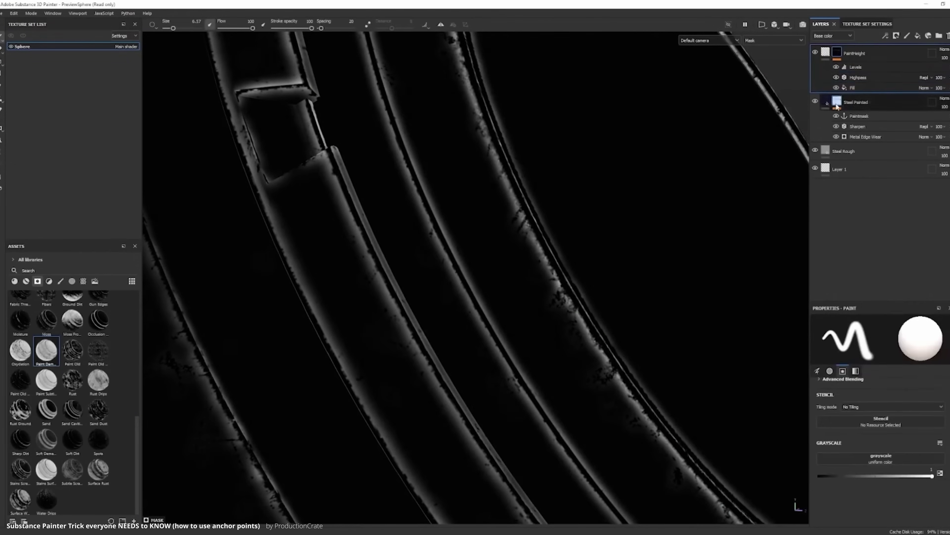
pyautogui.press('m')
pyautogui.click(858, 127)
pyautogui.click(886, 35)
pyautogui.click(905, 57)
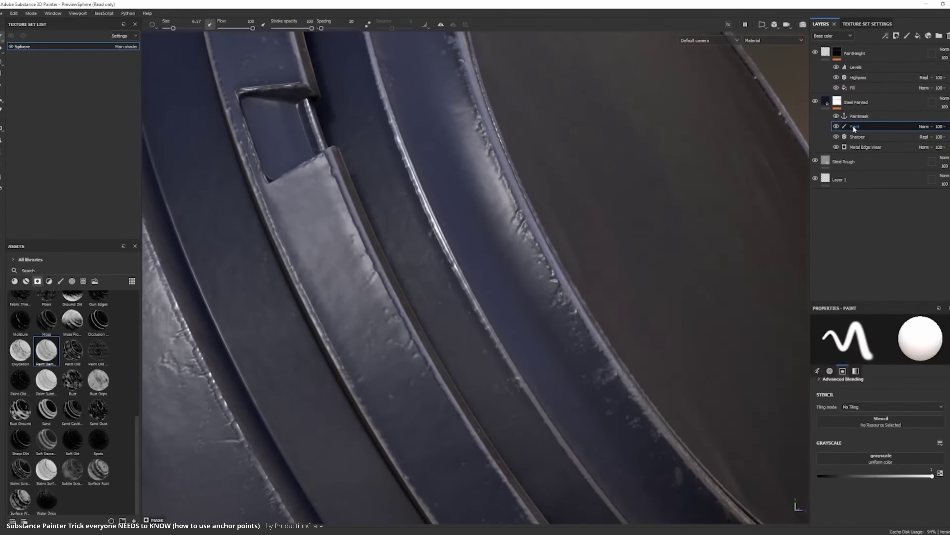
# Step: Switch to the texture library website and browse the photo textures found for "wall"
pyautogui.scroll(-3, 475, 295)
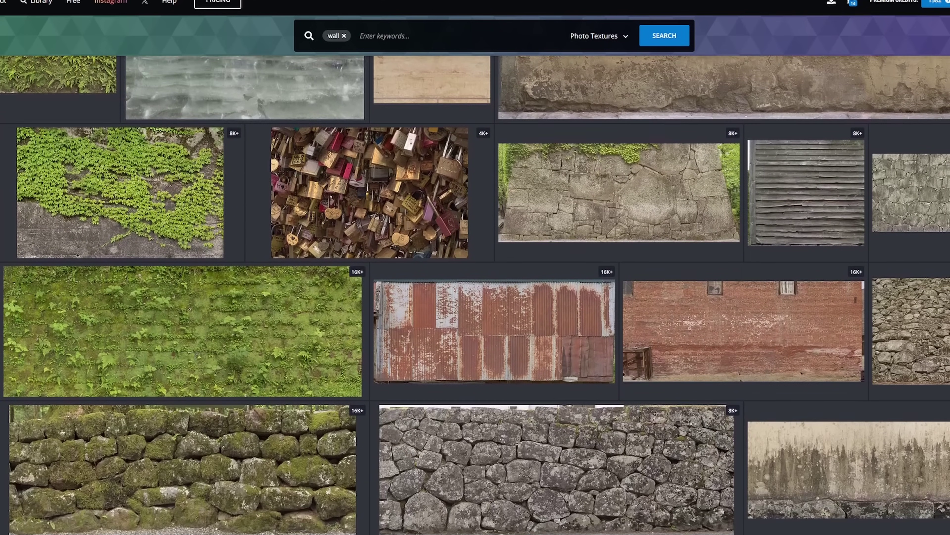
pyautogui.scroll(-4, 475, 295)
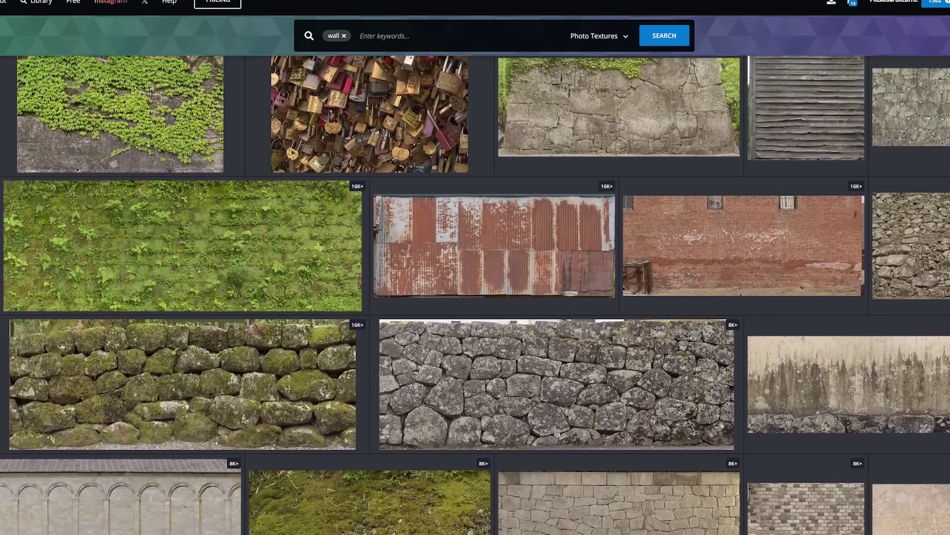
pyautogui.scroll(-4, 475, 295)
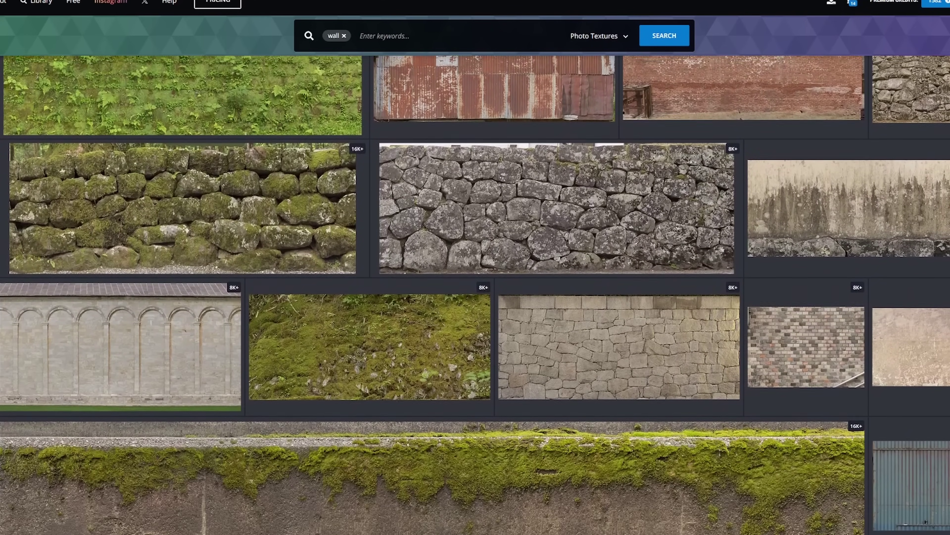
pyautogui.scroll(-3, 475, 295)
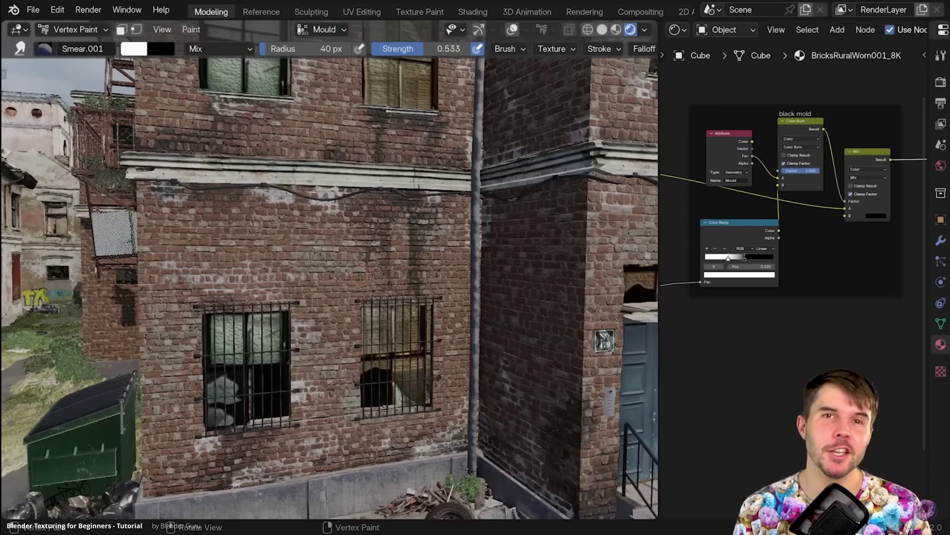
# Step: Switch to Blender, add Image Texture, Mapping and Texture Coordinate nodes to the house's wall material, and open the image file selection
pyautogui.keyDown('shift'); pyautogui.moveTo(395, 196); pyautogui.dragTo(368, 207, button='middle'); pyautogui.keyUp('shift')
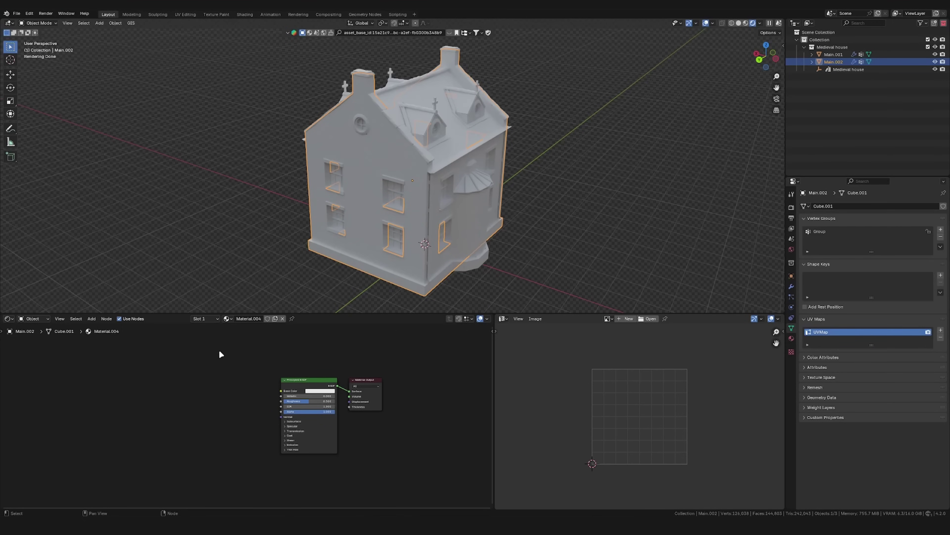
pyautogui.scroll(2, 220, 353)
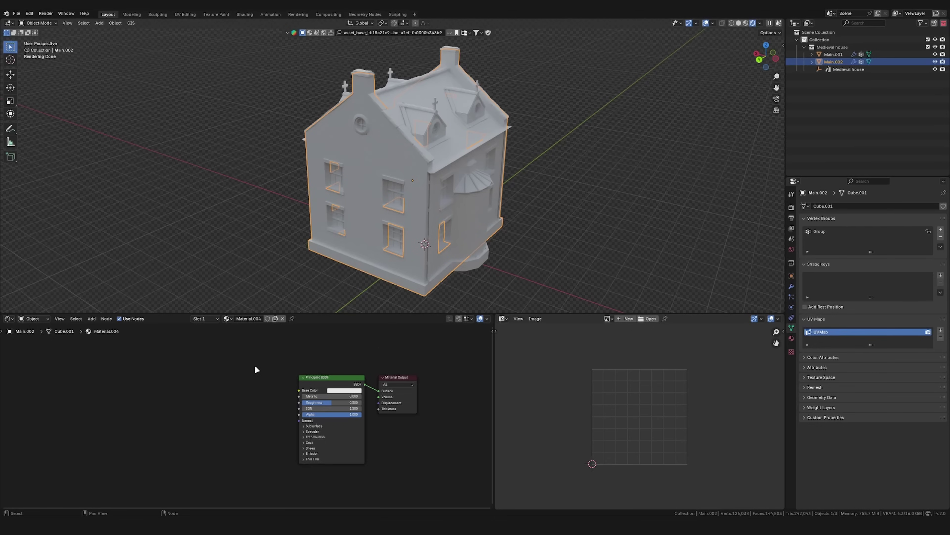
pyautogui.click(307, 378)
pyautogui.hotkey('ctrl', 't')
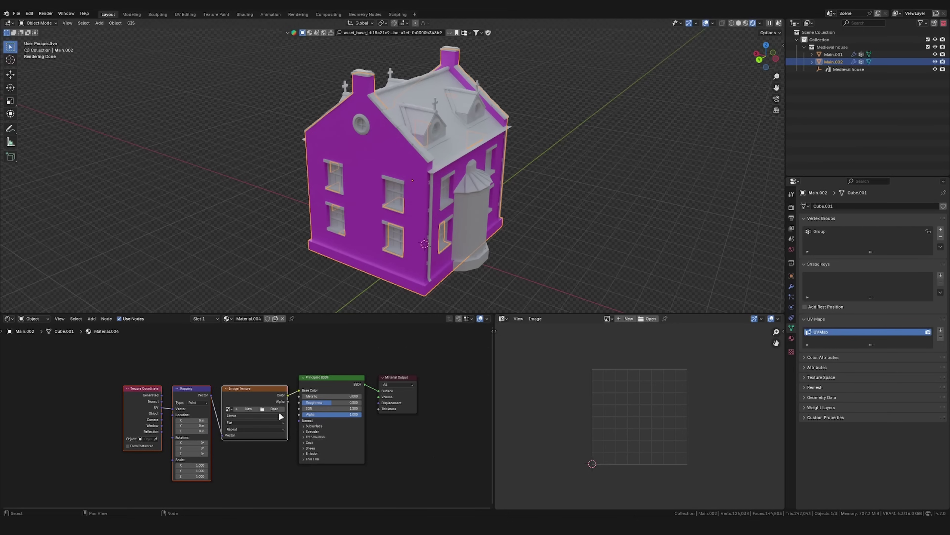
pyautogui.click(278, 411)
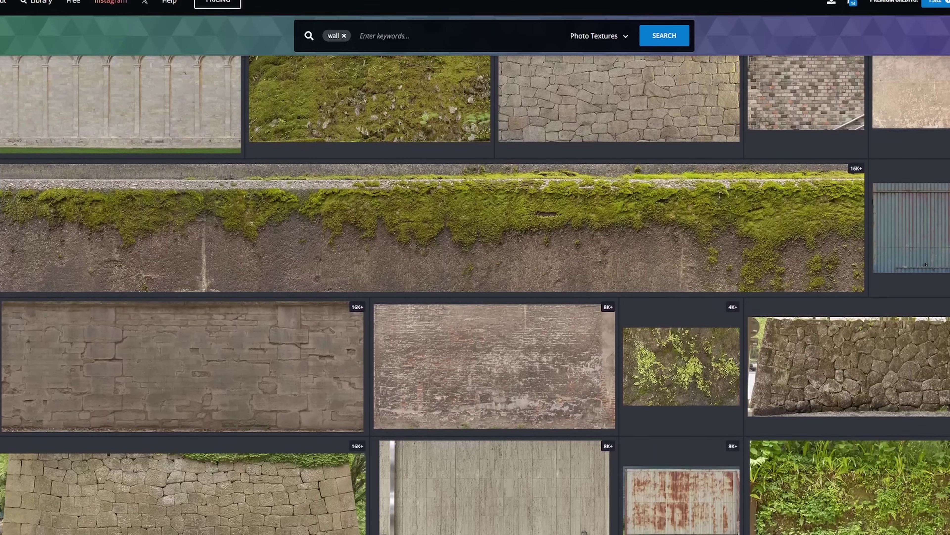
# Step: Return to the texture library website and look through more stone, plaster and brick wall photos
pyautogui.scroll(-1, 476, 295)
pyautogui.scroll(-5, 475, 295)
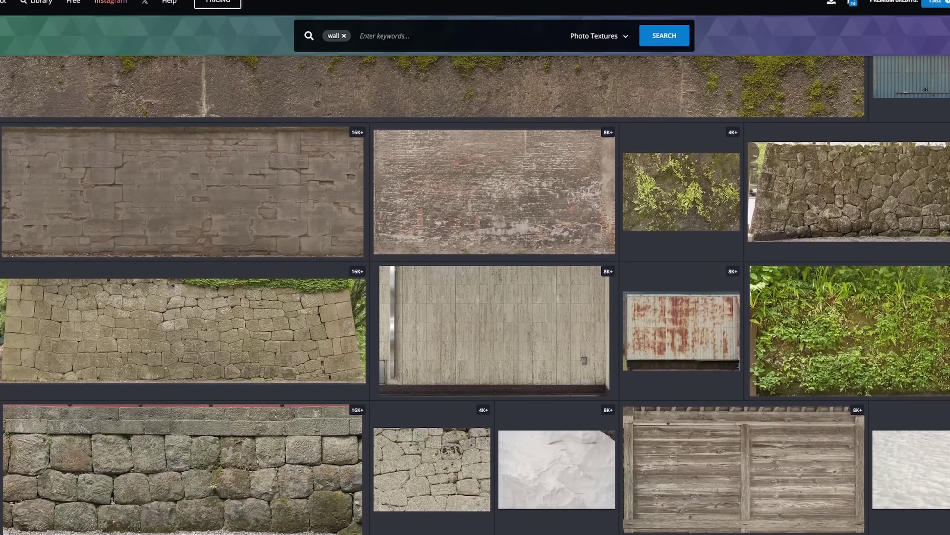
pyautogui.scroll(-5, 475, 295)
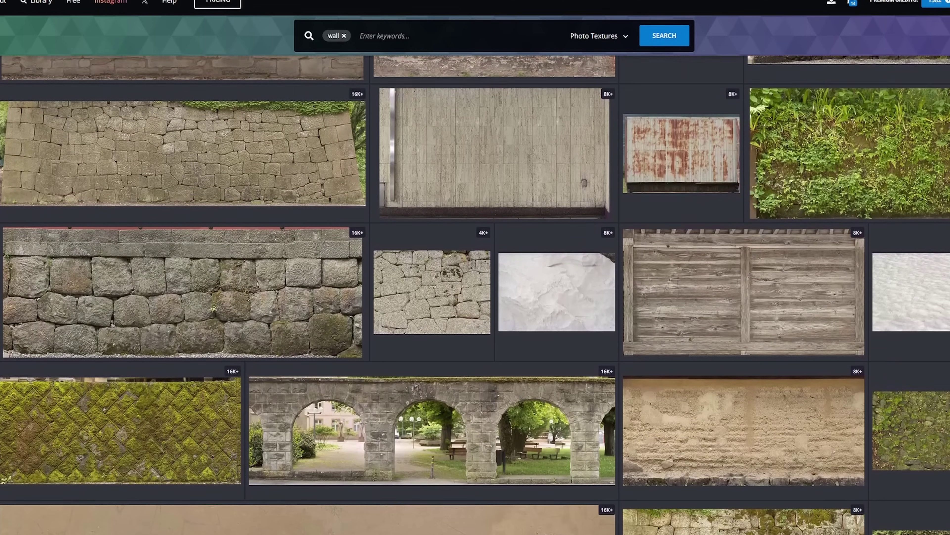
pyautogui.scroll(-5, 475, 295)
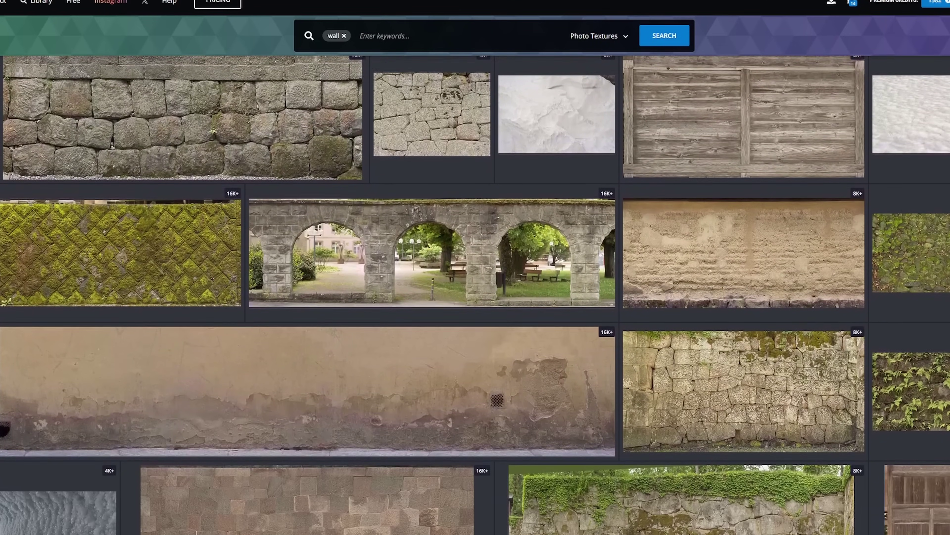
pyautogui.scroll(-5, 475, 295)
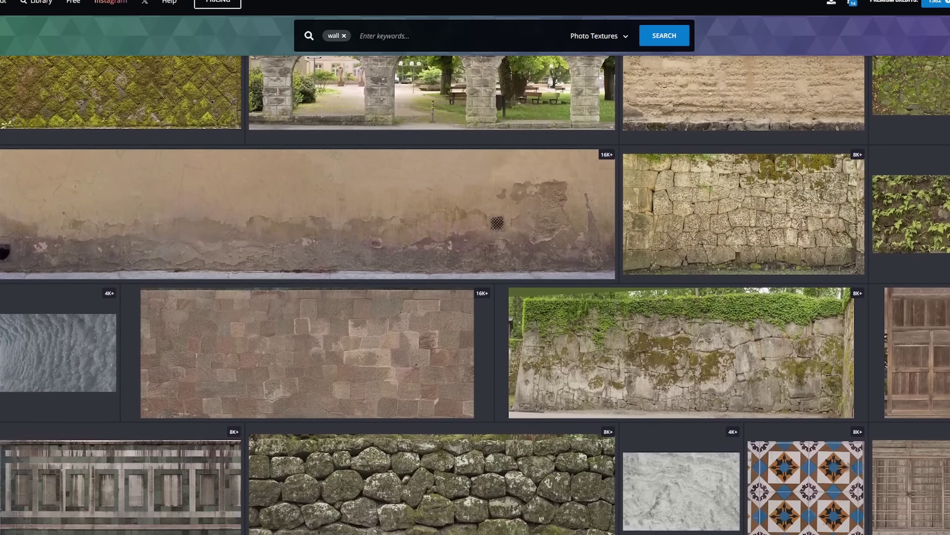
pyautogui.scroll(-1, 475, 295)
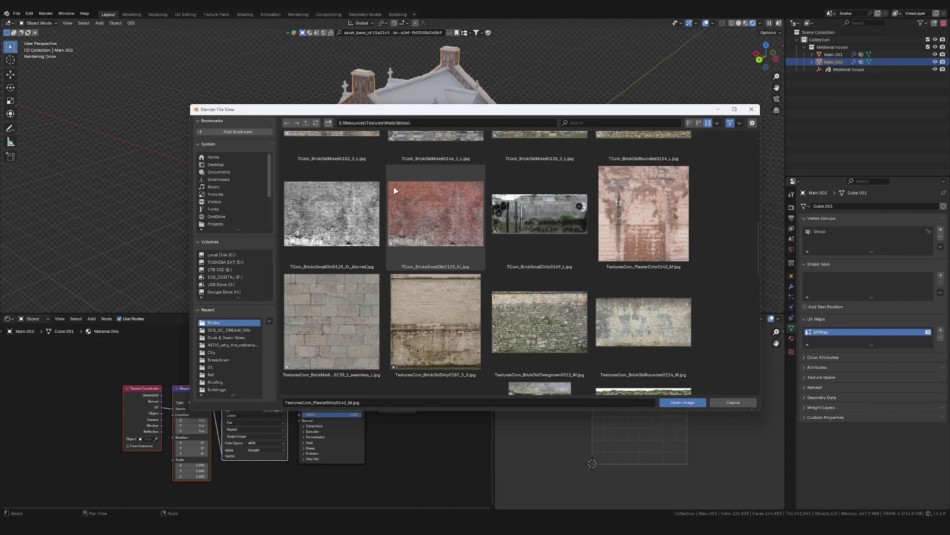
# Step: In Blender, load TCom_BricksSmallOld0125_XL.jpg into the Image Texture node and unwrap the whole wall mesh with Cube Projection
pyautogui.doubleClick(394, 185)
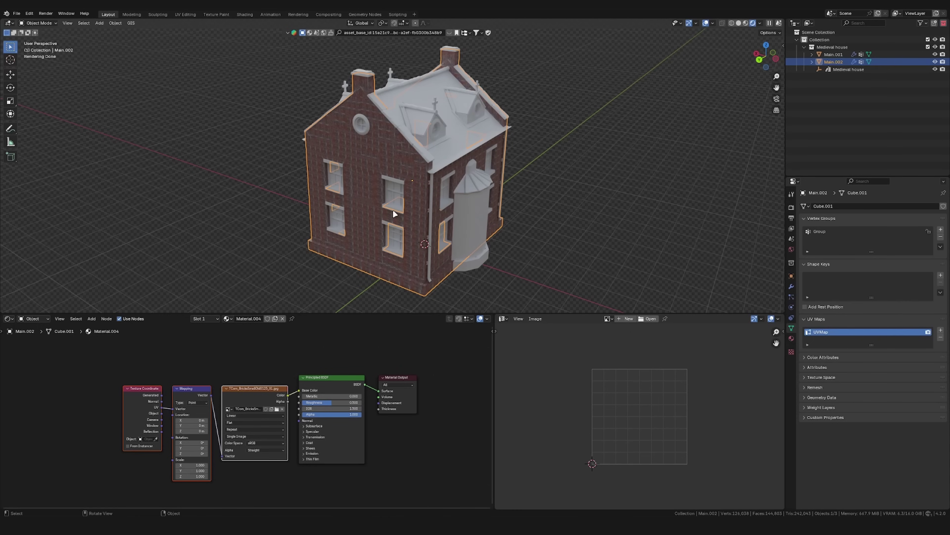
pyautogui.press('Tab')
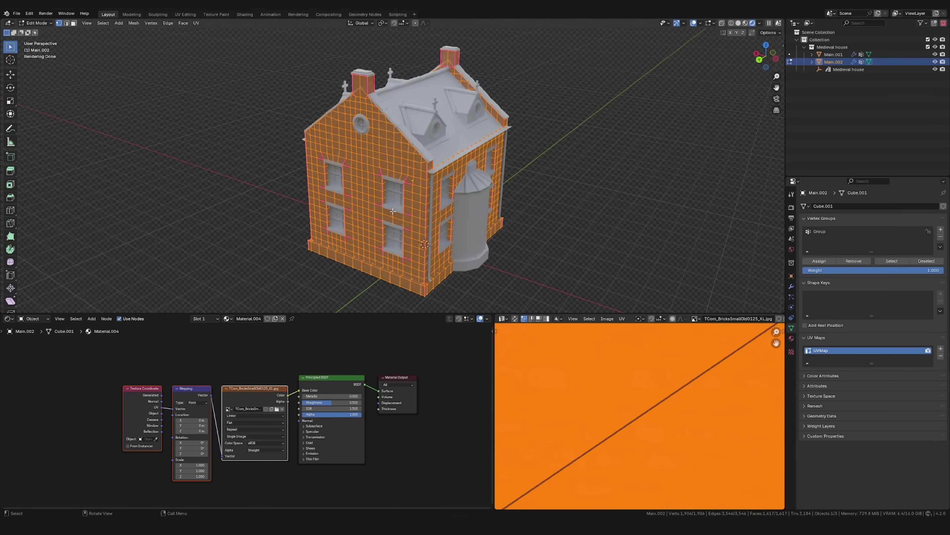
pyautogui.press('u')
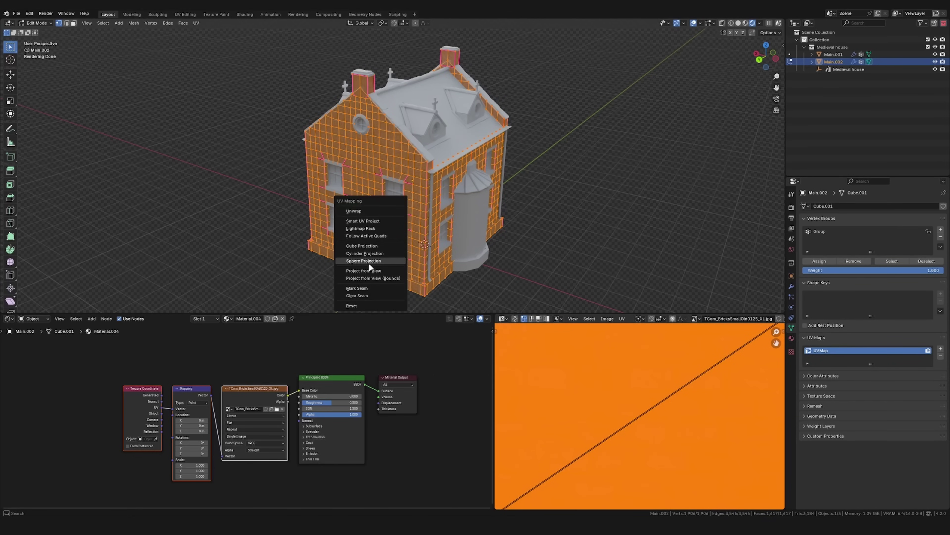
pyautogui.click(366, 245)
pyautogui.scroll(-3, 672, 384)
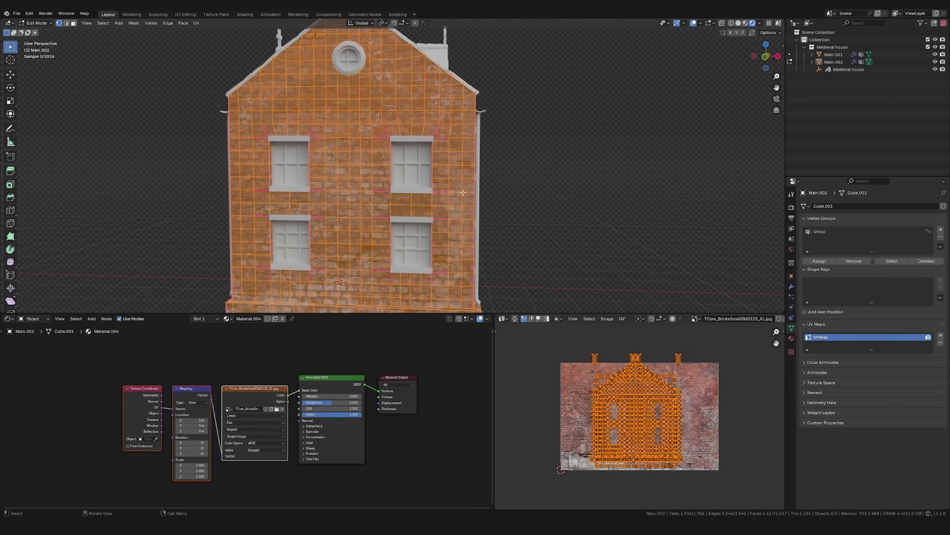
# Step: Enlarge and position the wall UVs on the brick image, and stretch the plinth's UVs about 2.9 times in Y onto the plaster strip
pyautogui.press('s')
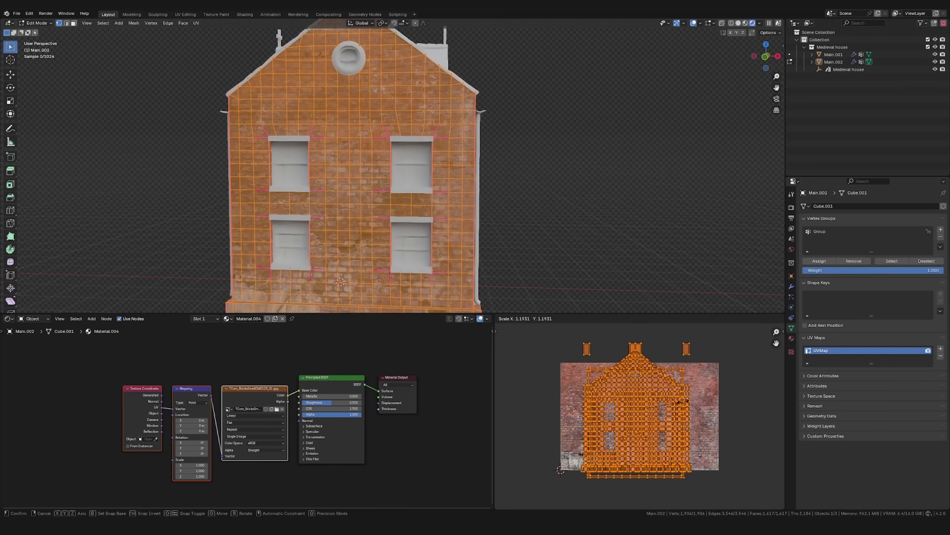
pyautogui.click(676, 402)
pyautogui.press('g')
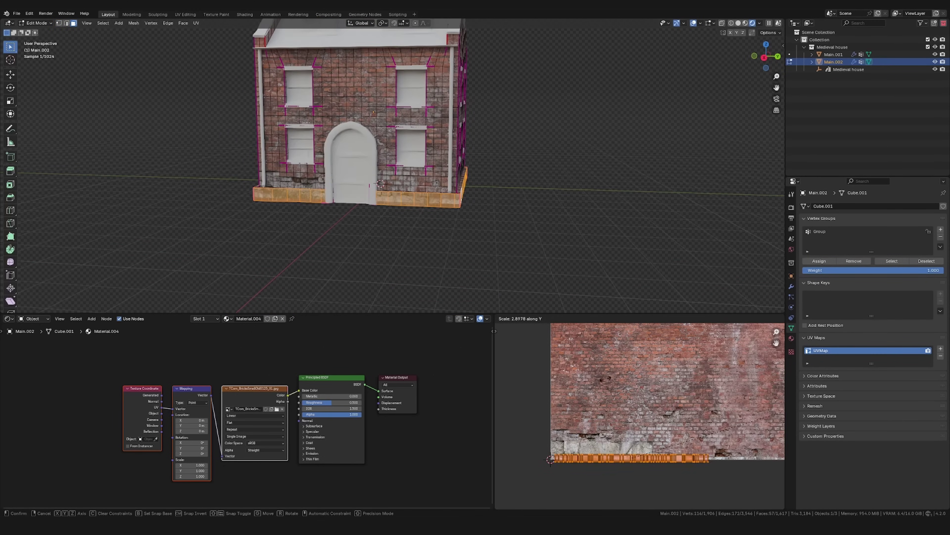
pyautogui.click(605, 378)
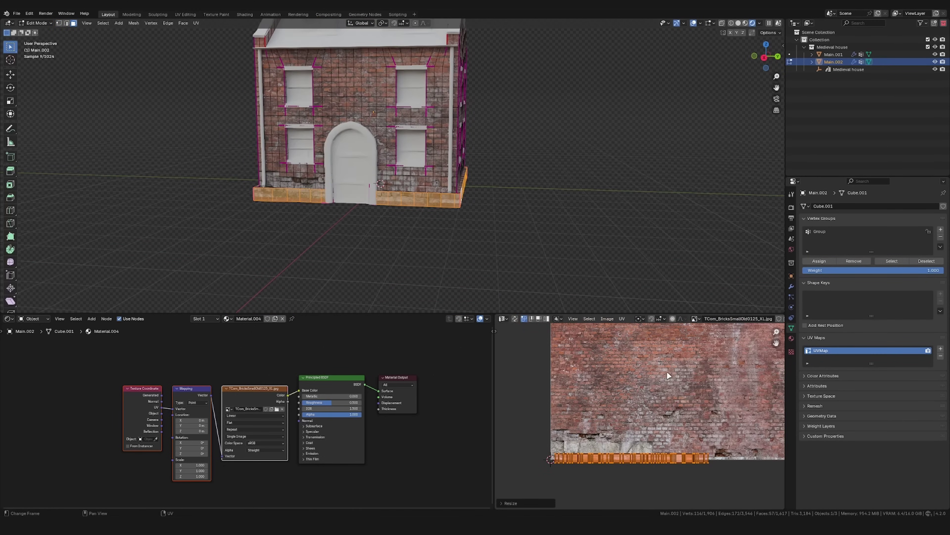
pyautogui.press('g')
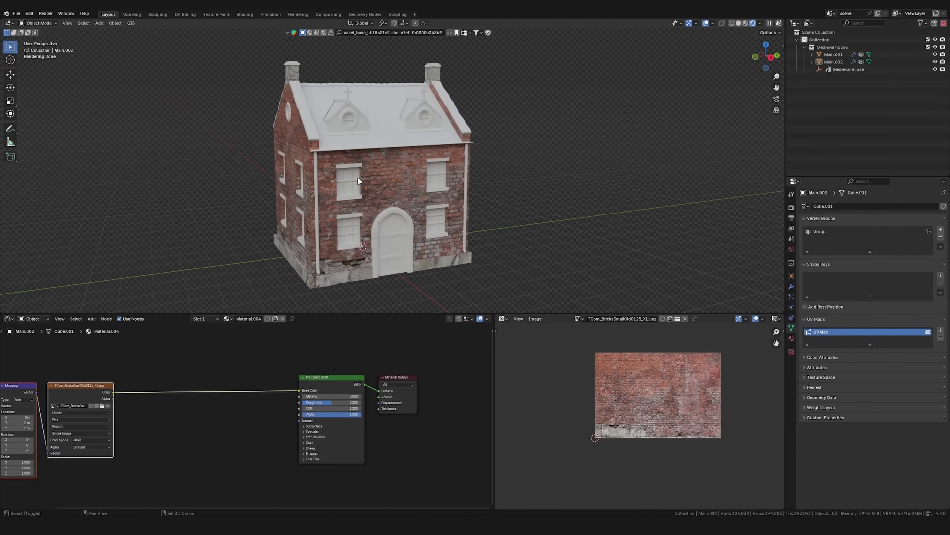
# Step: Insert a Color Ramp between the brick image's color and the Principled BSDF's Roughness, and move its white stop to about the middle
pyautogui.moveTo(363, 179); pyautogui.dragTo(452, 248, button='middle')
pyautogui.scroll(3, 438, 171)
pyautogui.scroll(2, 150, 455)
pyautogui.moveTo(165, 392); pyautogui.dragTo(382, 404)
pyautogui.hotkey('shift', 'a')
pyautogui.write('color ramp')
pyautogui.press('Return')
pyautogui.click(293, 402)
pyautogui.moveTo(311, 409); pyautogui.dragTo(241, 409)
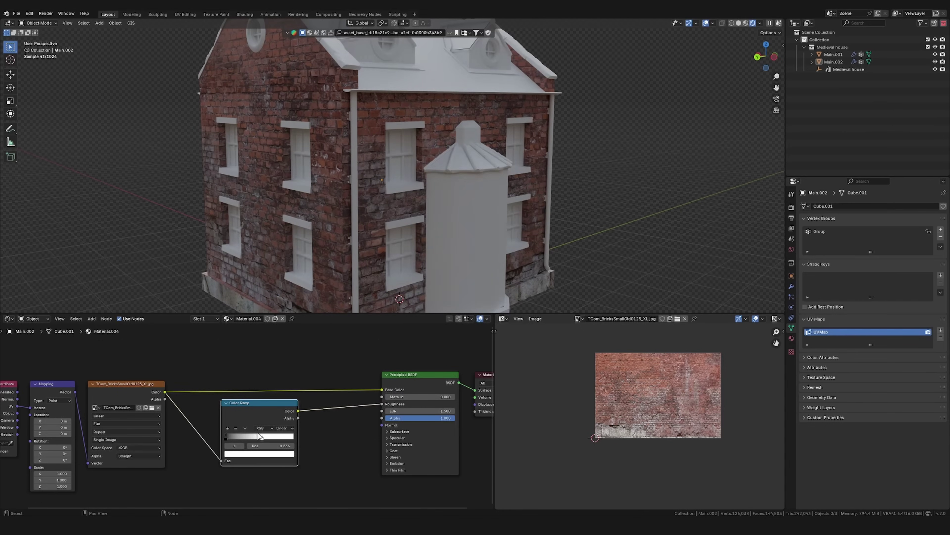
# Step: Connect the brick image's color to a Bump node's Height and the Bump output to the Principled BSDF's Normal
pyautogui.moveTo(375, 179); pyautogui.dragTo(409, 153, button='middle')
pyautogui.scroll(3, 409, 153)
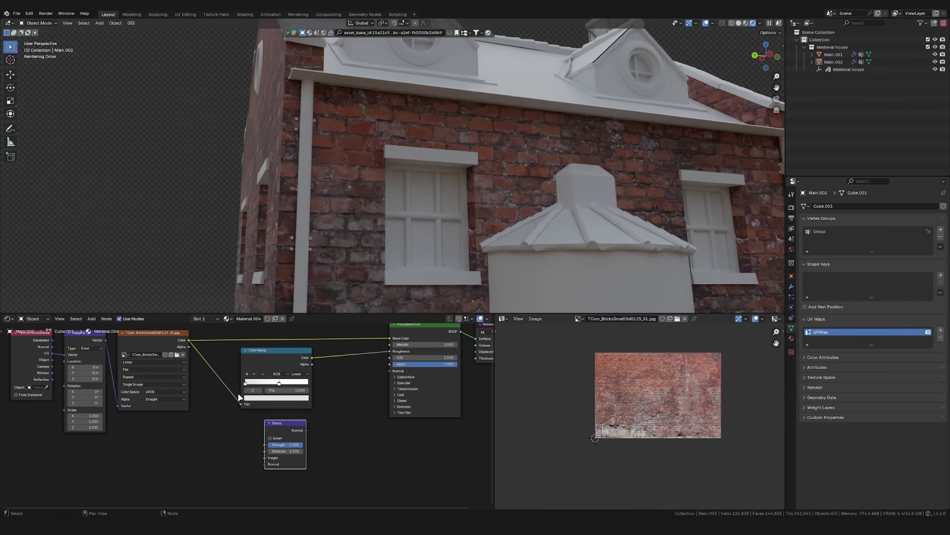
pyautogui.moveTo(183, 339); pyautogui.dragTo(211, 375)
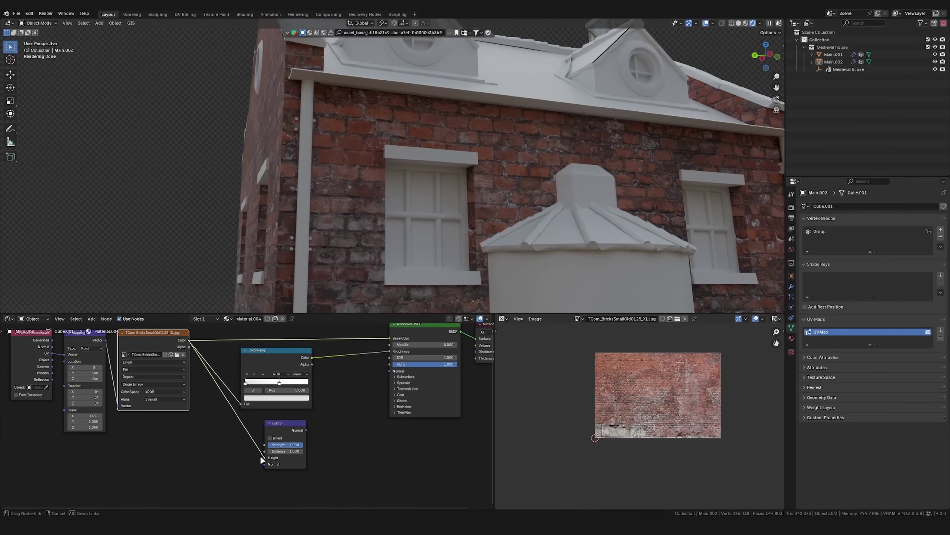
pyautogui.press('Home')
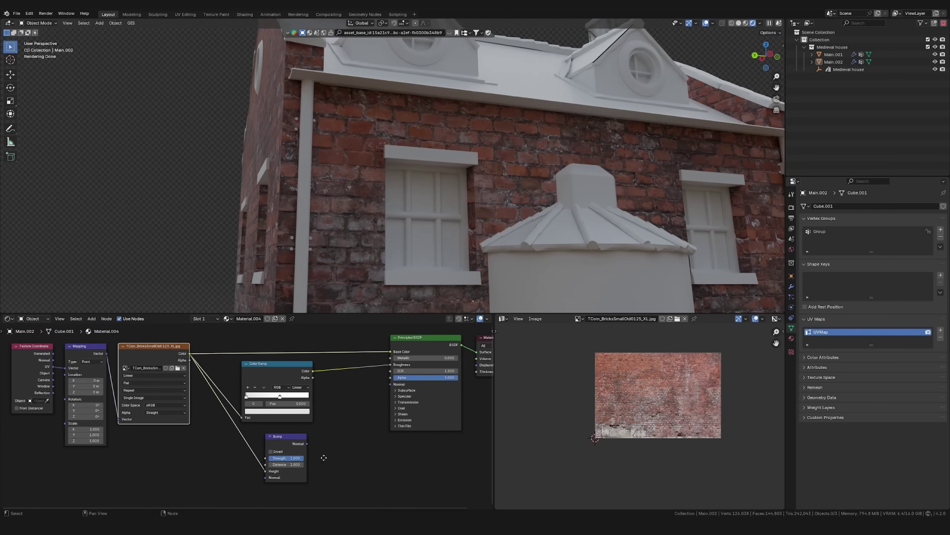
pyautogui.moveTo(303, 455); pyautogui.dragTo(308, 455)
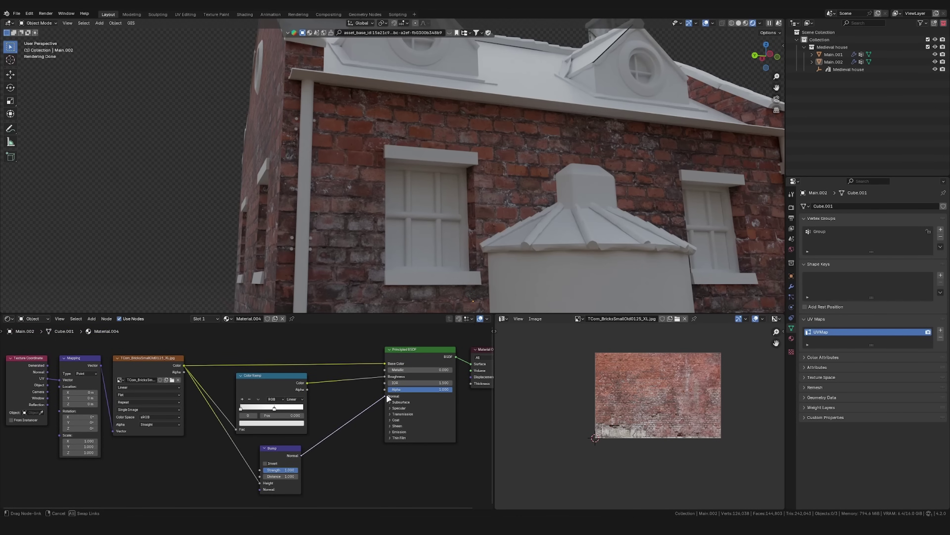
pyautogui.moveTo(387, 397); pyautogui.dragTo(389, 398)
# Step: Set the Bump node's distance to 0.14 at strength 1 and check the brick relief up close and from afar
pyautogui.moveTo(267, 184); pyautogui.dragTo(282, 187, button='middle')
pyautogui.scroll(5, 282, 187)
pyautogui.scroll(2, 262, 412)
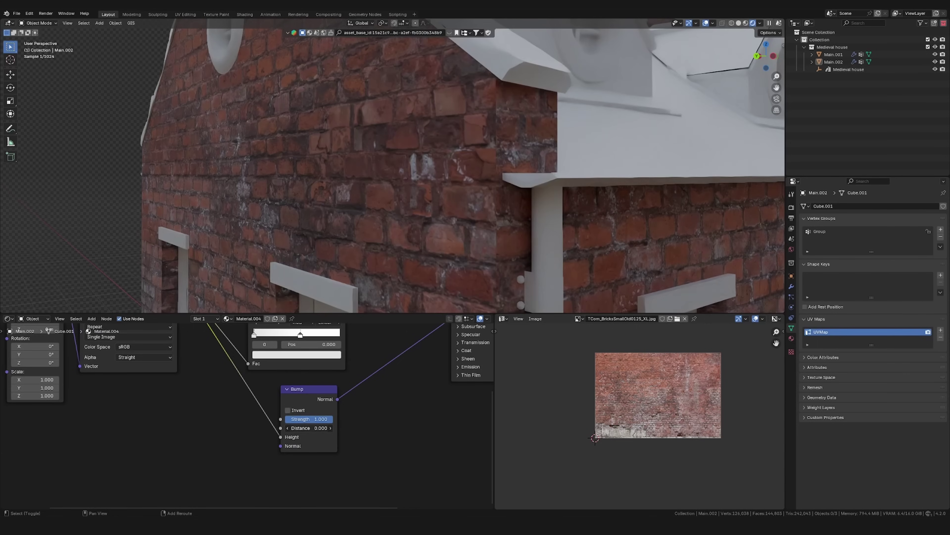
pyautogui.moveTo(309, 427)
pyautogui.mouseDown()
pyautogui.moveTo(322, 428)
pyautogui.moveTo(314, 428)
pyautogui.mouseUp()
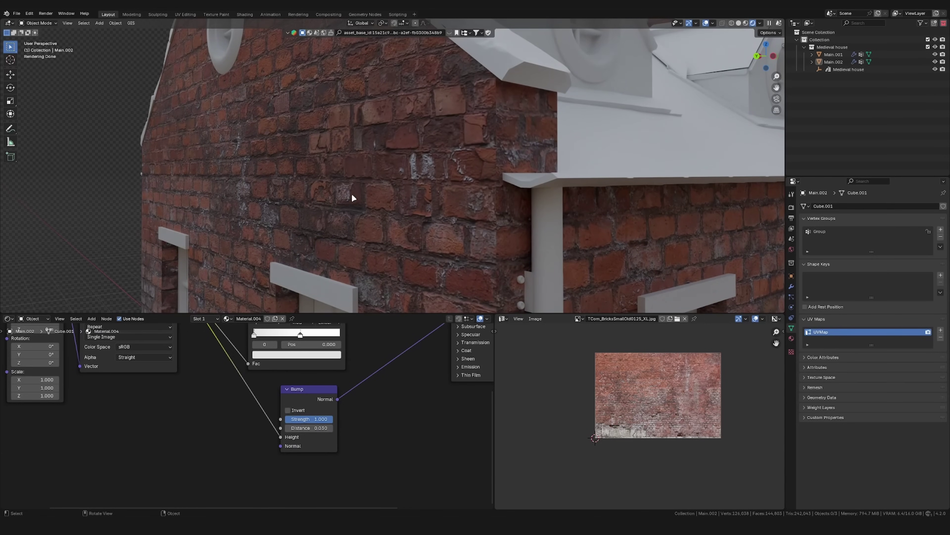
pyautogui.moveTo(352, 196); pyautogui.dragTo(330, 189, button='middle')
pyautogui.scroll(3, 373, 212)
pyautogui.scroll(2, 373, 212)
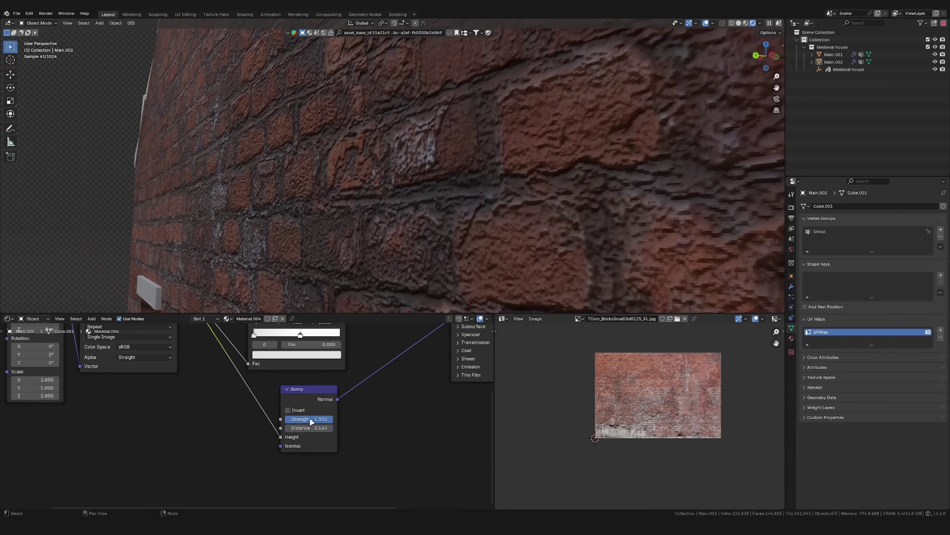
pyautogui.scroll(-8, 324, 188)
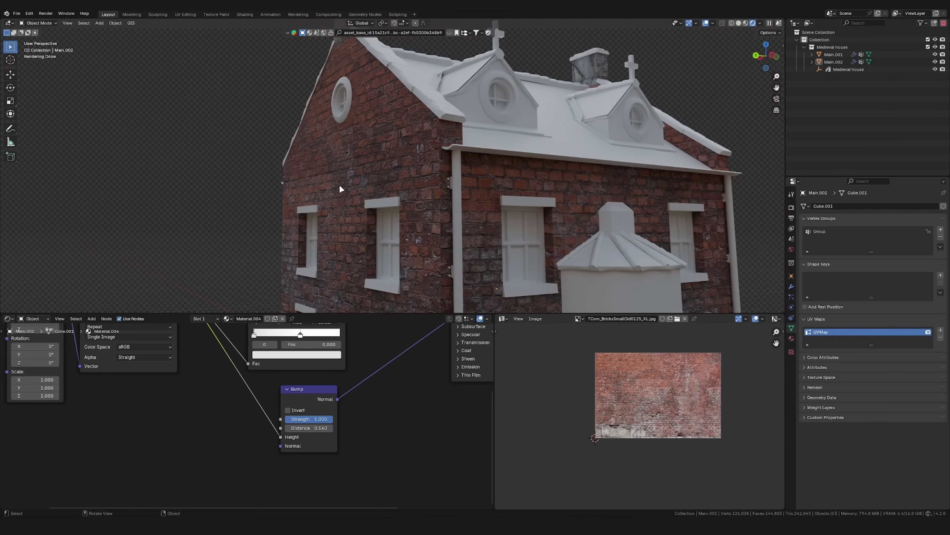
# Step: Duplicate the brick Image Texture node above the original with its mapping link, and load a TCom_PlasterLeaking image into the copy
pyautogui.moveTo(340, 190); pyautogui.dragTo(337, 161, button='middle')
pyautogui.scroll(-5, 389, 149)
pyautogui.scroll(-4, 198, 421)
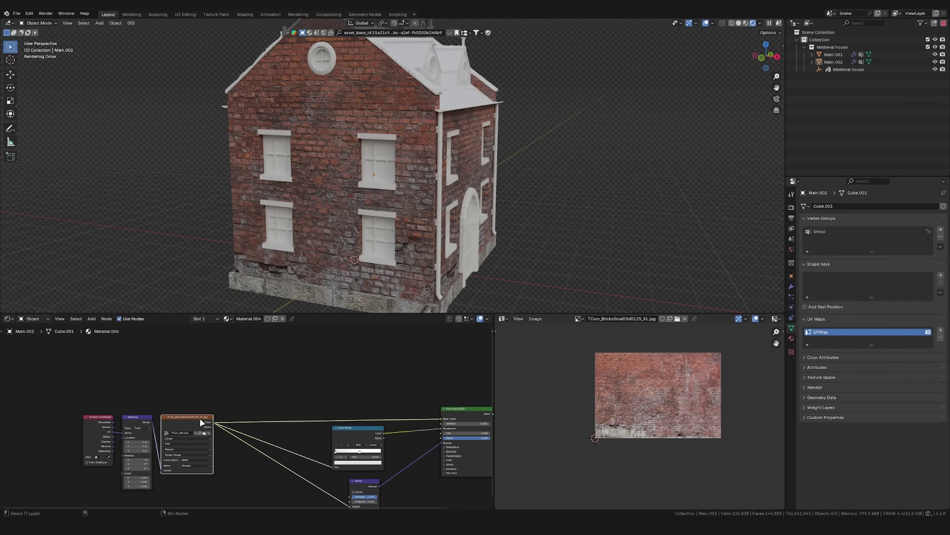
pyautogui.hotkey('shift', 'd')
pyautogui.click(222, 404)
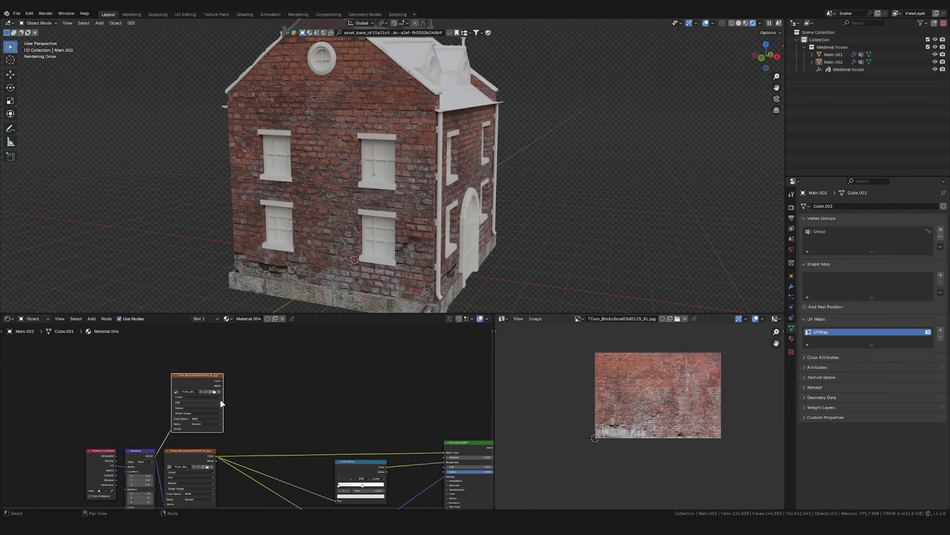
pyautogui.scroll(2, 222, 404)
pyautogui.click(206, 385)
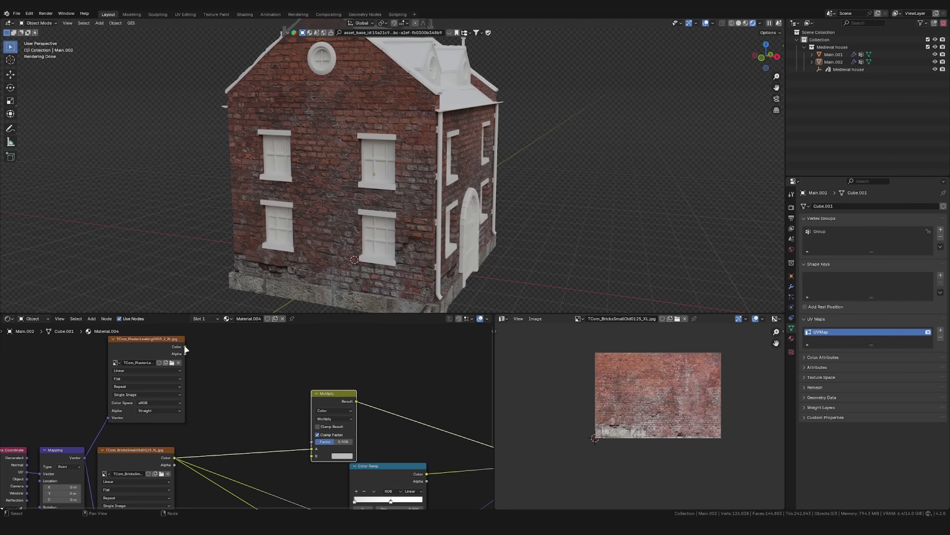
# Step: Multiply the plaster image over the bricks at factor 1.000, and feed its vector from a UV Map node set to UVMap.001
pyautogui.moveTo(307, 458); pyautogui.dragTo(341, 441)
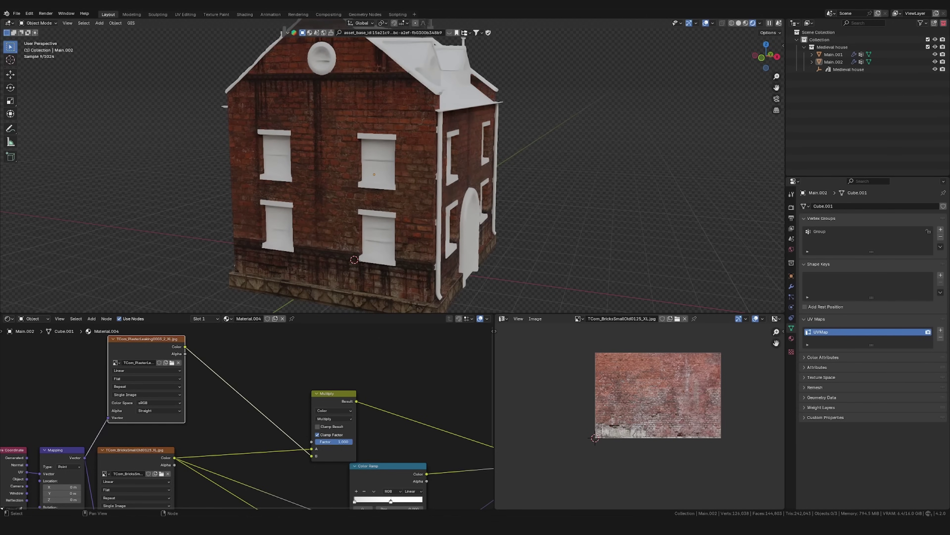
pyautogui.moveTo(281, 202); pyautogui.dragTo(506, 198, button='middle')
pyautogui.hotkey('shift', 'a')
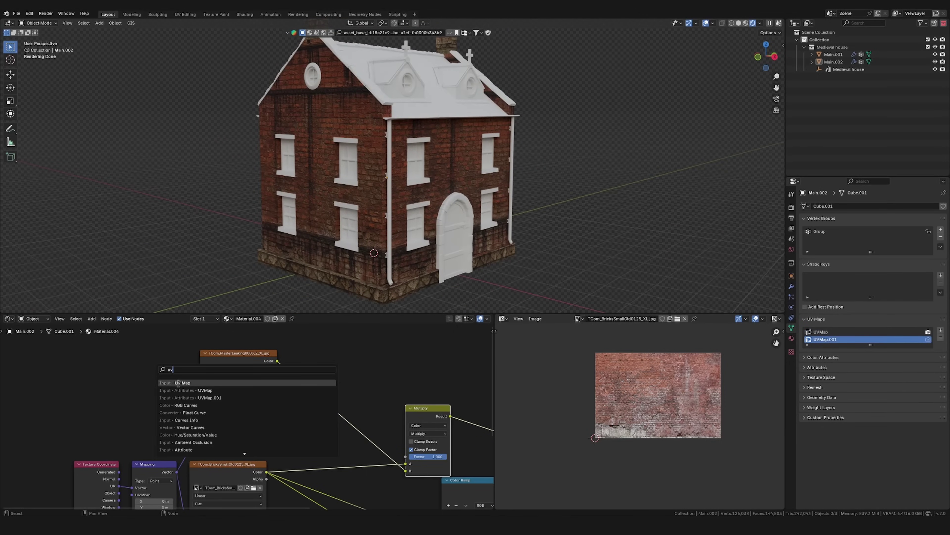
pyautogui.click(153, 393)
pyautogui.click(153, 412)
pyautogui.click(151, 428)
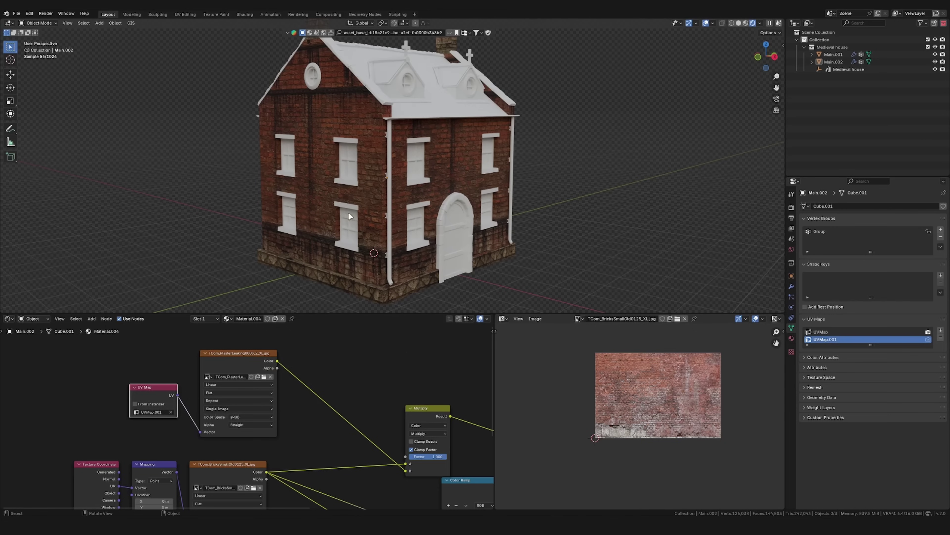
# Step: In UVMap.001, scale all the house's UVs down to about 0.56 and move them sideways to the right end of the plaster image
pyautogui.click(364, 203)
pyautogui.press('Tab')
pyautogui.press('s')
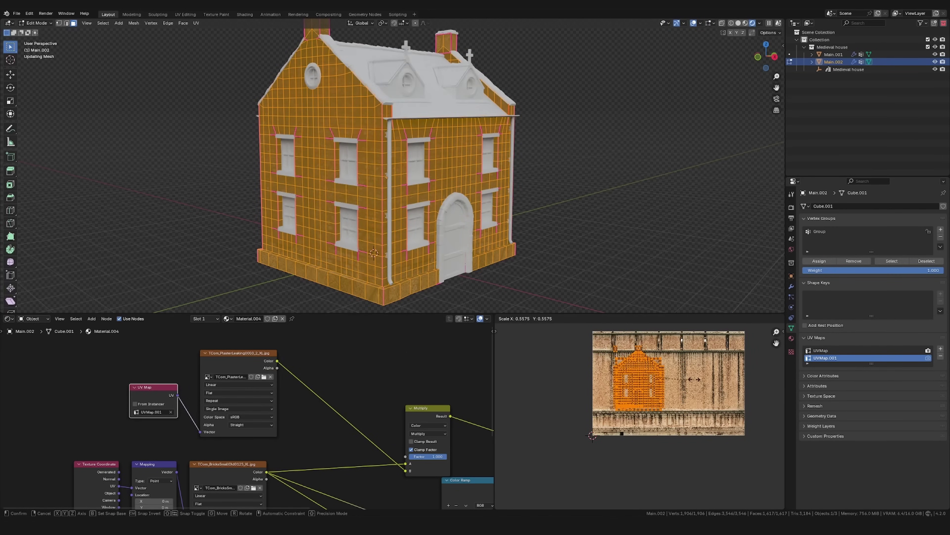
pyautogui.click(695, 382)
pyautogui.press('g')
pyautogui.click(774, 382)
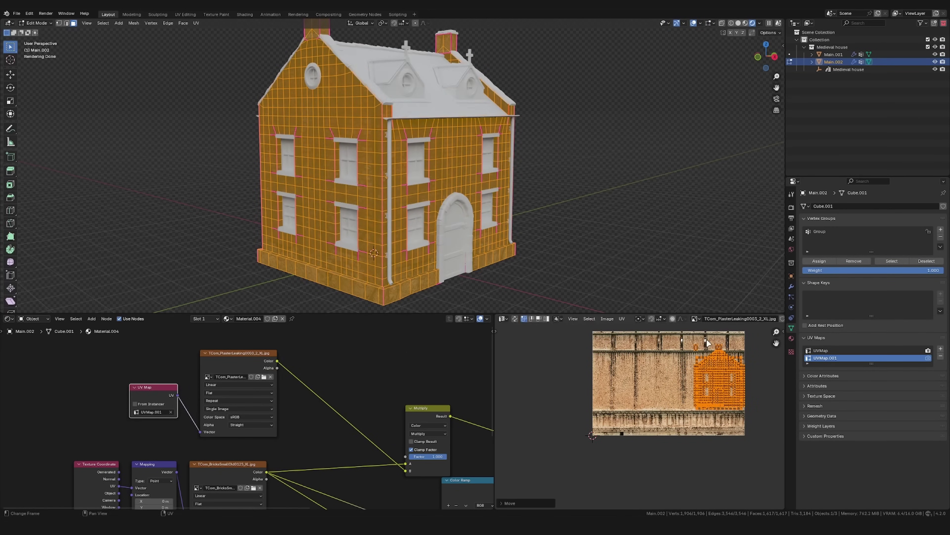
pyautogui.press('Tab')
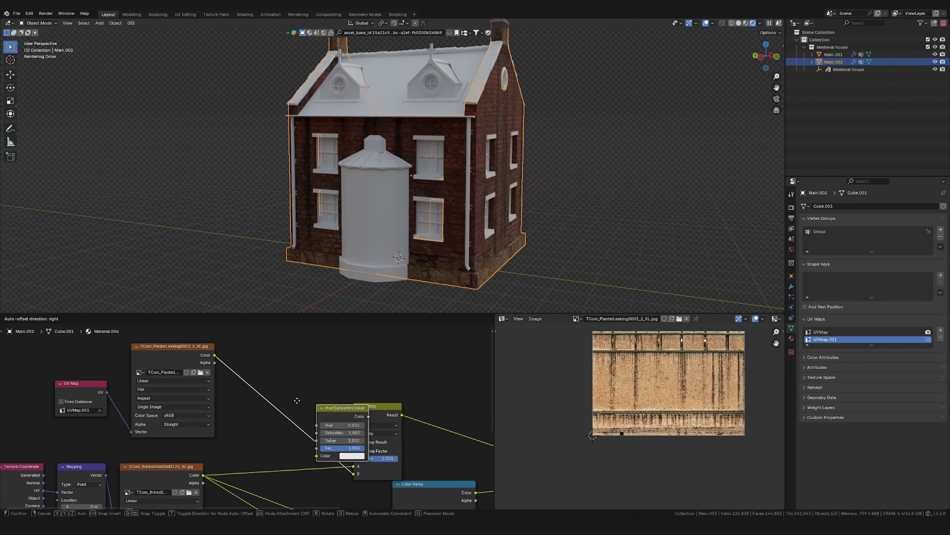
# Step: Insert a Hue/Saturation/Value node between the plaster image and the Multiply node, and set its saturation to 0.000
pyautogui.click(269, 387)
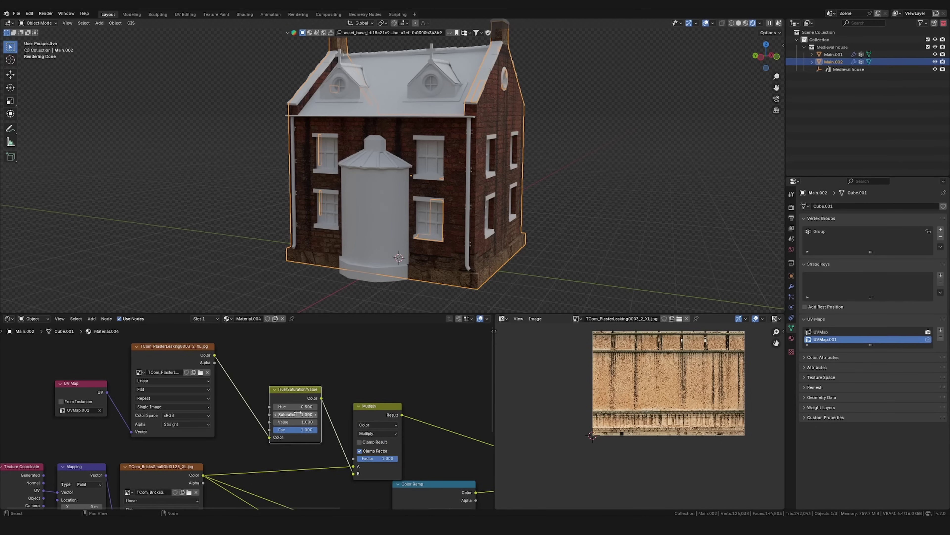
pyautogui.moveTo(296, 414); pyautogui.dragTo(261, 414)
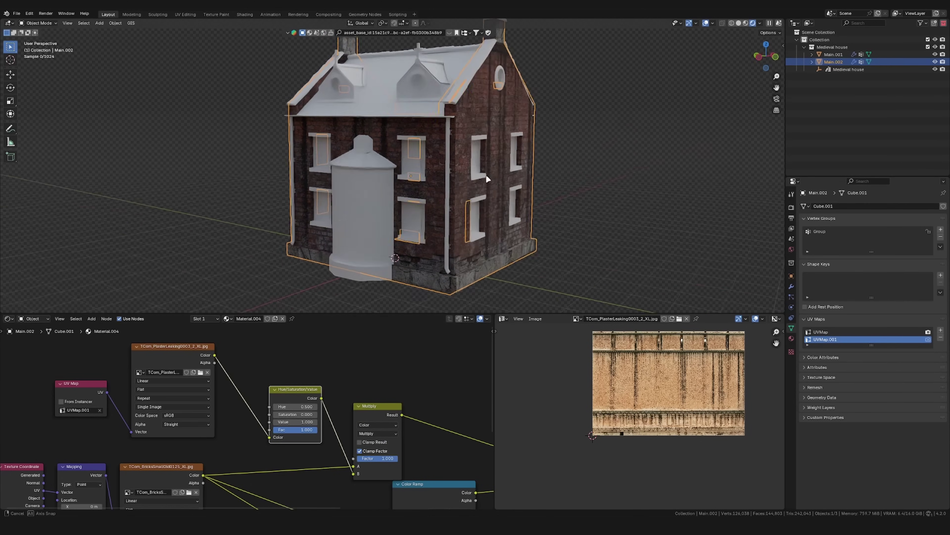
pyautogui.moveTo(397, 174); pyautogui.dragTo(456, 174, button='middle')
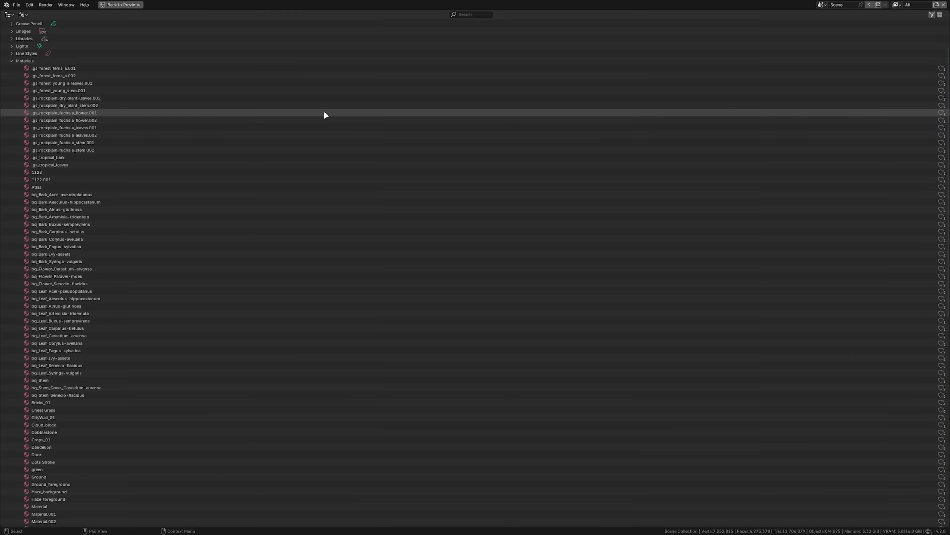
# Step: Review the project's material list and examine the Plaster_03 node tree, including its random color variation and Multiply nodes
pyautogui.scroll(-4, 325, 115)
pyautogui.scroll(-10, 324, 113)
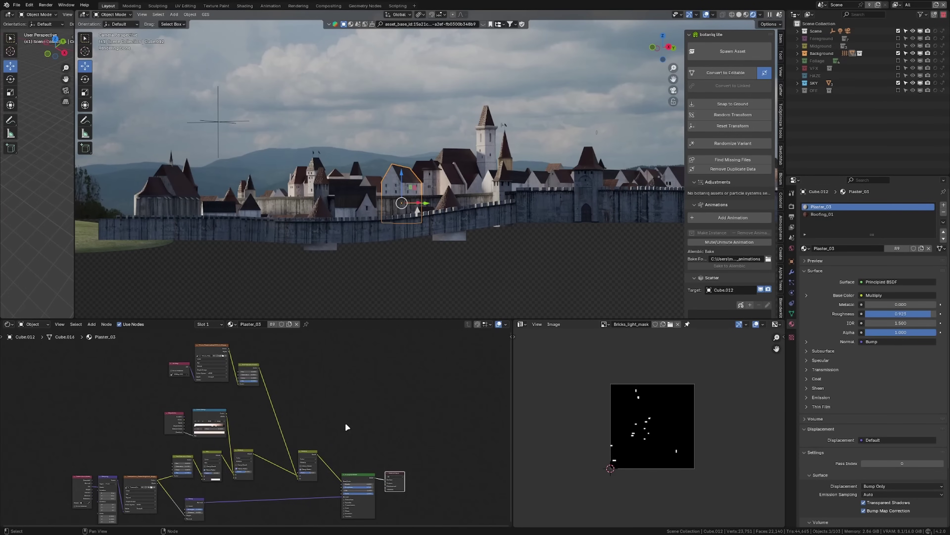
pyautogui.moveTo(347, 427); pyautogui.dragTo(358, 413, button='middle')
pyautogui.scroll(1, 357, 408)
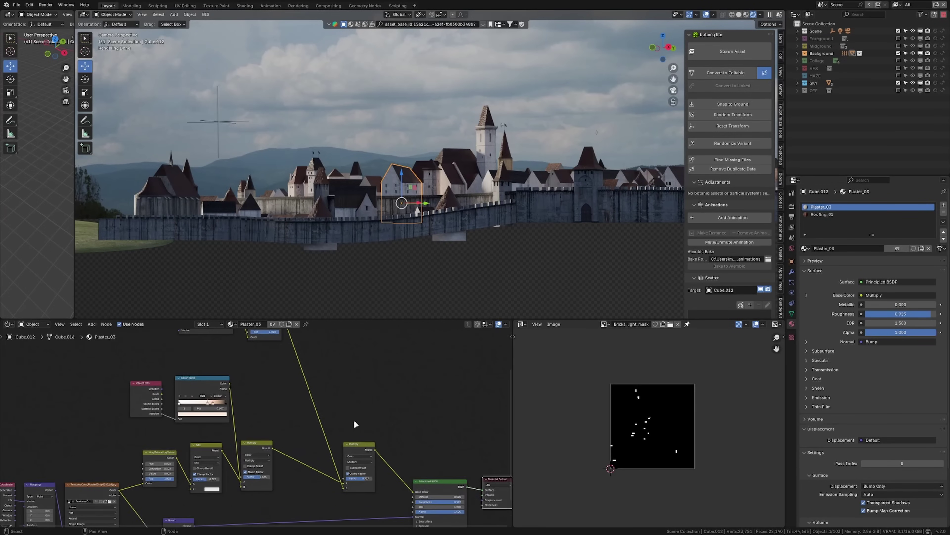
pyautogui.scroll(1, 333, 418)
pyautogui.moveTo(434, 420); pyautogui.dragTo(457, 389, button='middle')
pyautogui.scroll(1, 267, 413)
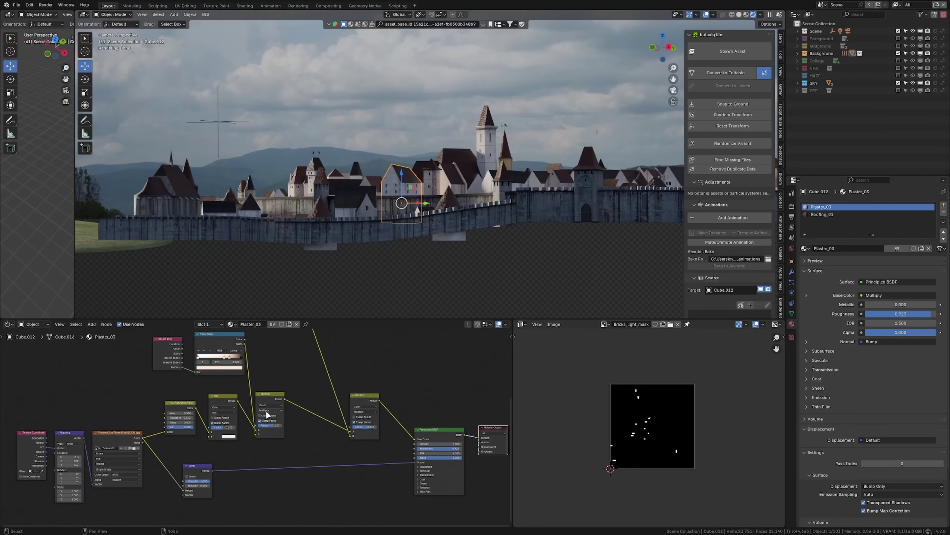
pyautogui.scroll(2, 265, 409)
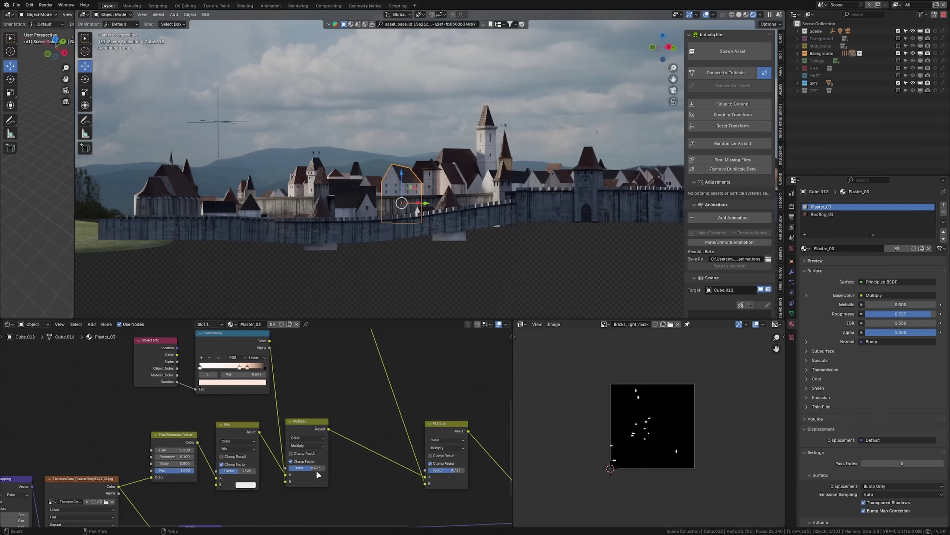
pyautogui.moveTo(307, 468)
pyautogui.mouseDown()
pyautogui.moveTo(288, 468)
pyautogui.moveTo(314, 471)
pyautogui.mouseUp()
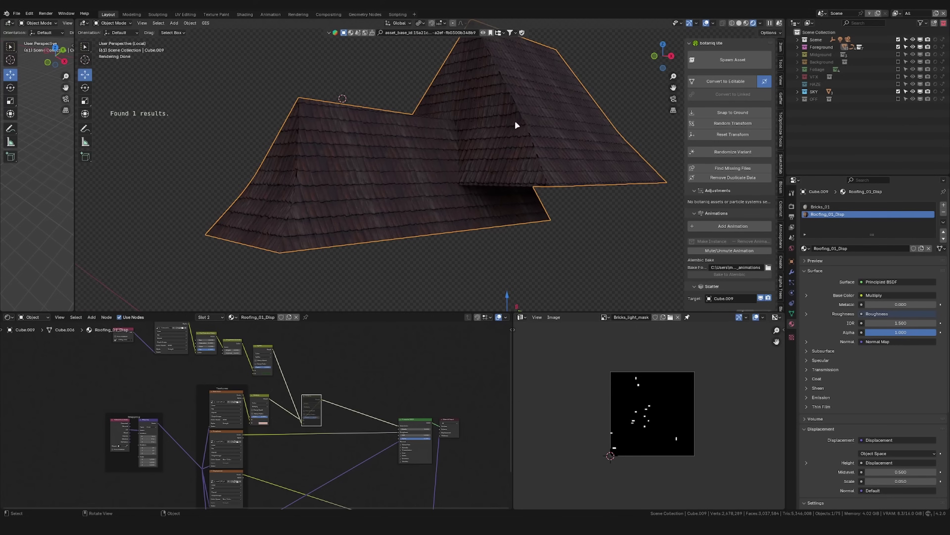
# Step: Inspect the tiled roof's relief and move the Roofing_01_Disp material's Displacement node close to the Principled BSDF and Material Output
pyautogui.moveTo(516, 121); pyautogui.dragTo(479, 140, button='middle')
pyautogui.scroll(-2, 439, 200)
pyautogui.scroll(3, 375, 423)
pyautogui.scroll(3, 397, 434)
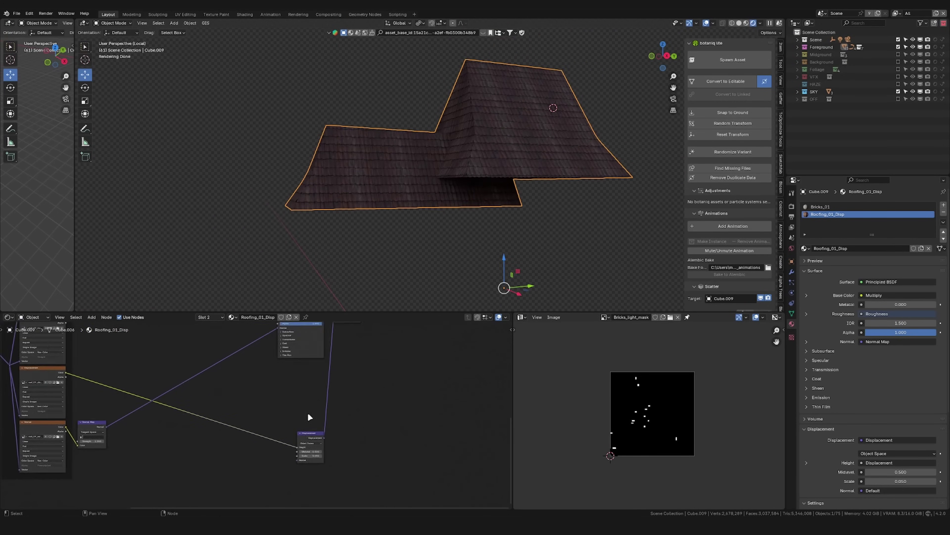
pyautogui.moveTo(331, 442); pyautogui.dragTo(317, 360)
pyautogui.press('Home')
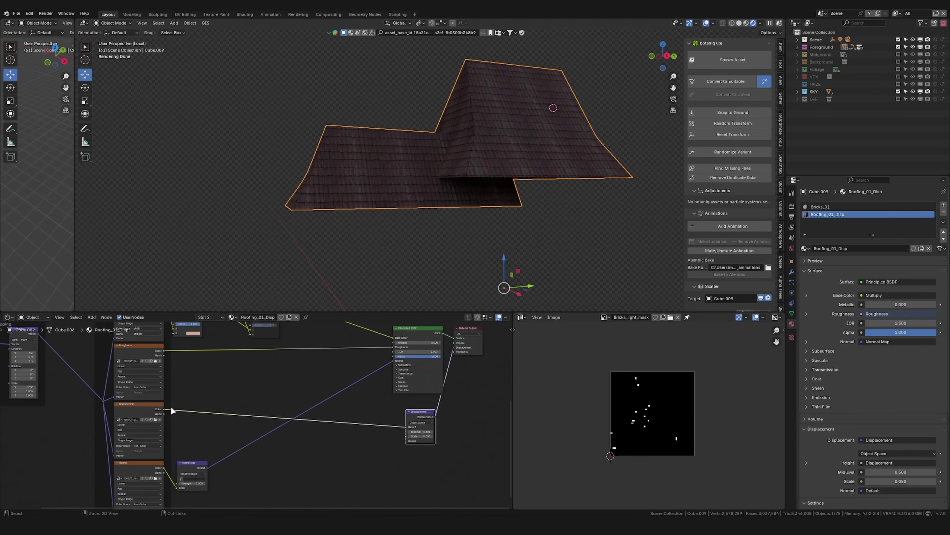
# Step: Preview the roofing material's displacement image directly on the roof and view it from another angle
pyautogui.keyDown('ctrl'); pyautogui.keyDown('shift'); pyautogui.click(144, 411); pyautogui.keyUp('shift'); pyautogui.keyUp('ctrl')
pyautogui.moveTo(392, 221); pyautogui.dragTo(415, 226, button='middle')
pyautogui.moveTo(380, 385); pyautogui.dragTo(412, 379, button='middle')
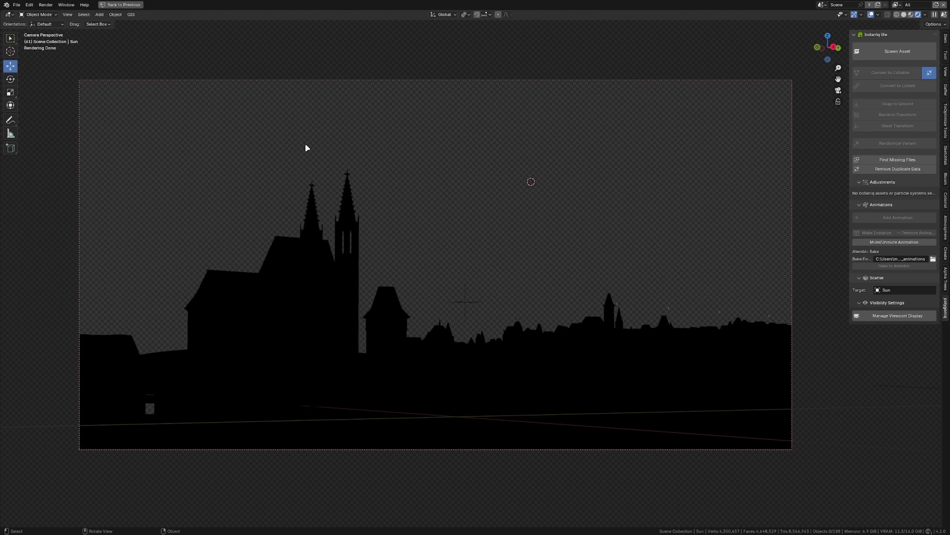
# Step: Reveal the hidden sun light and rotate it freely in the camera view to relight the church and graveyard
pyautogui.hotkey('alt', 'h')
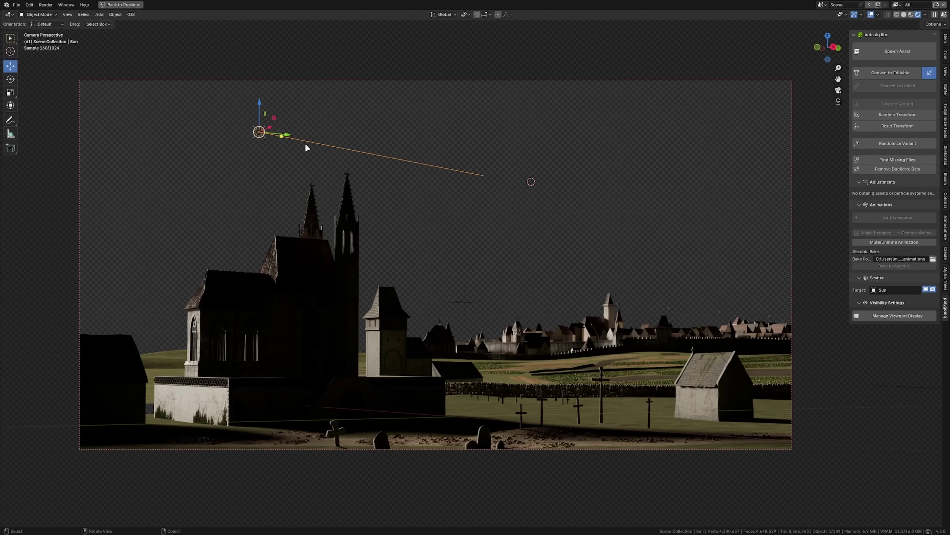
pyautogui.press('r')
pyautogui.press('r')
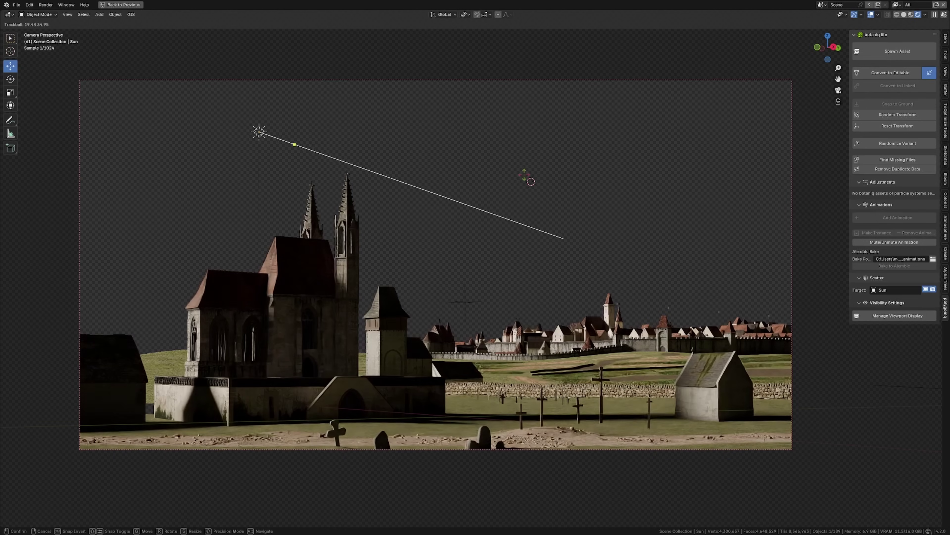
pyautogui.click(574, 191)
pyautogui.hotkey('ctrl', 'space')
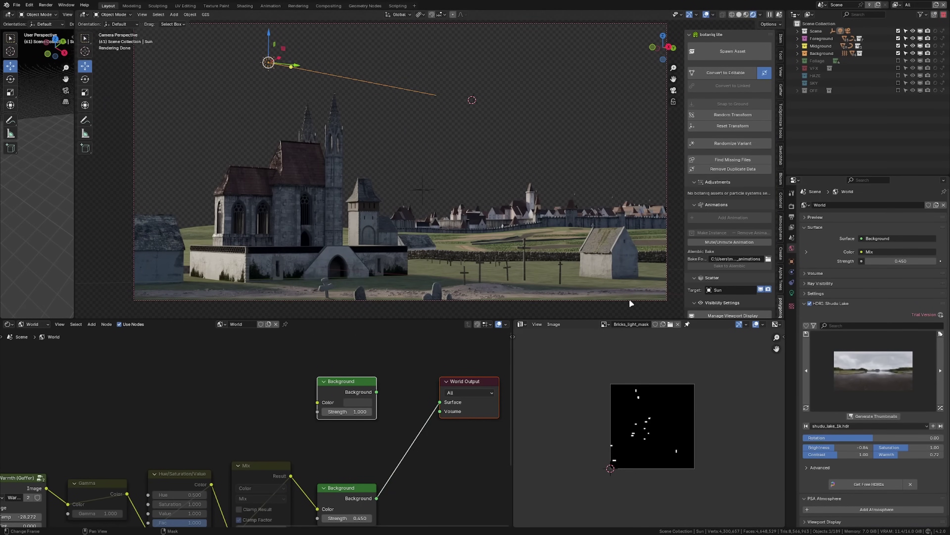
# Step: Compare the scene's lighting under successive world HDRIs, from Studio Lake past Signal Hill Sunrise and Skidpan to Small Cathedral, and step back
pyautogui.scroll(1, 466, 231)
pyautogui.scroll(-1, 466, 231)
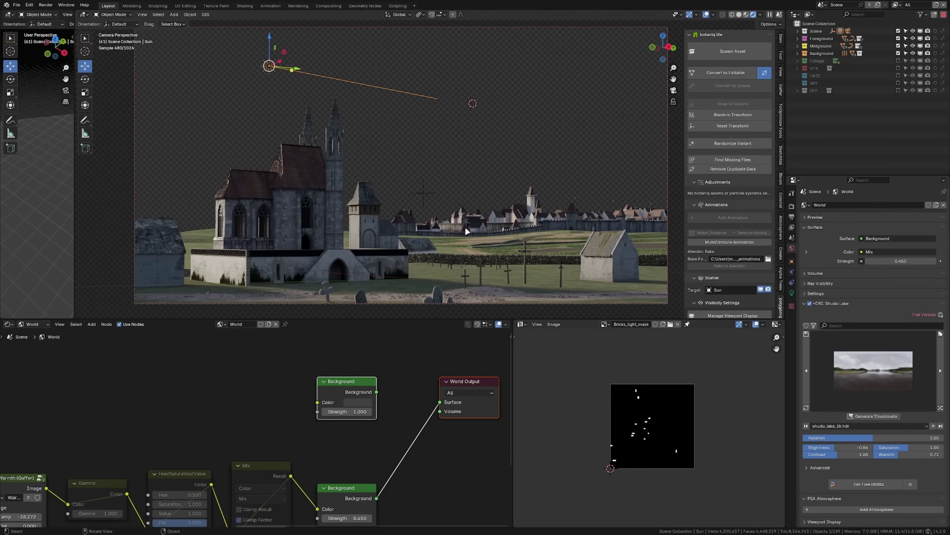
pyautogui.click(941, 370)
pyautogui.click(942, 369)
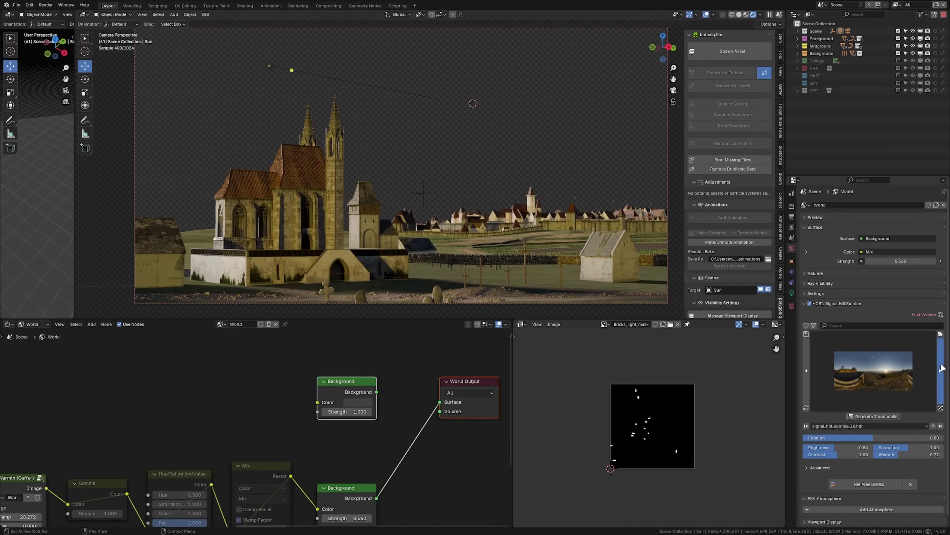
pyautogui.click(942, 369)
pyautogui.click(942, 369)
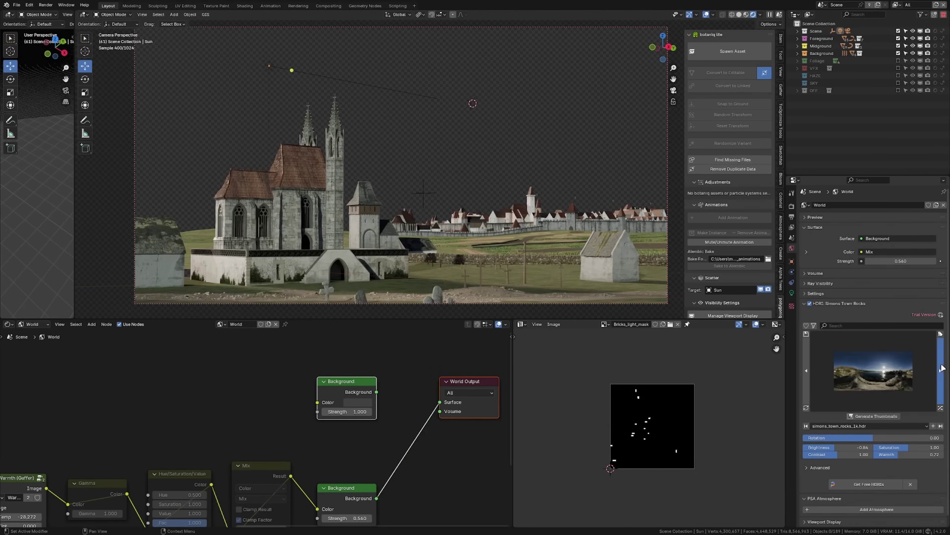
pyautogui.click(942, 369)
pyautogui.click(942, 369)
pyautogui.click(942, 369)
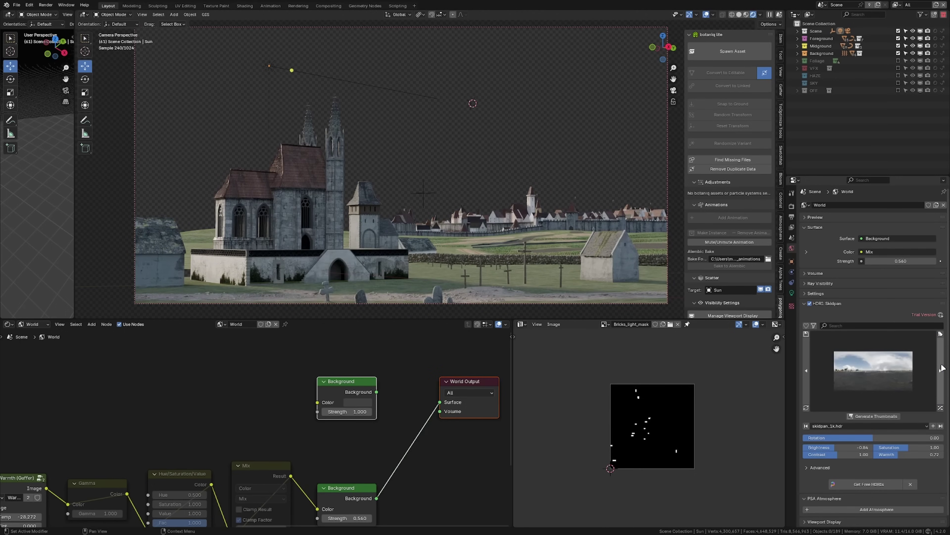
pyautogui.click(941, 369)
pyautogui.click(942, 369)
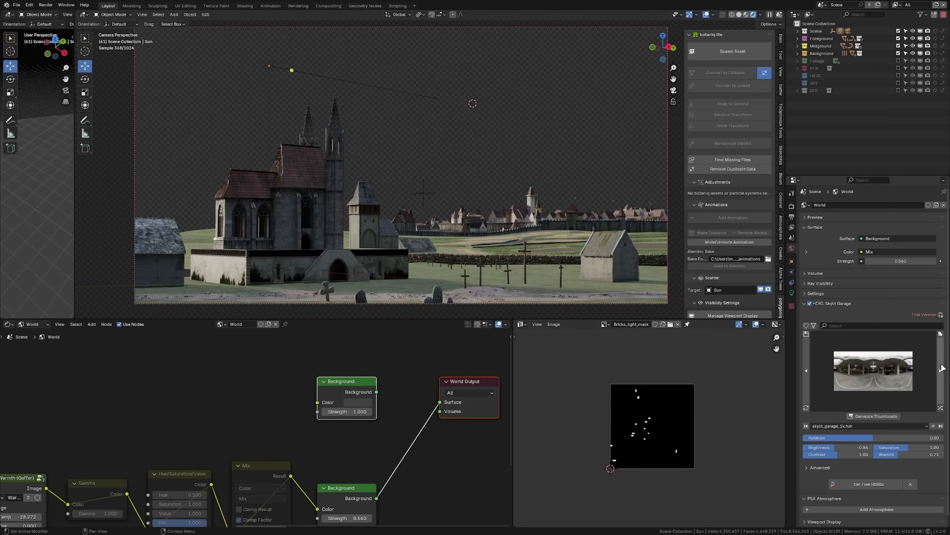
pyautogui.click(942, 369)
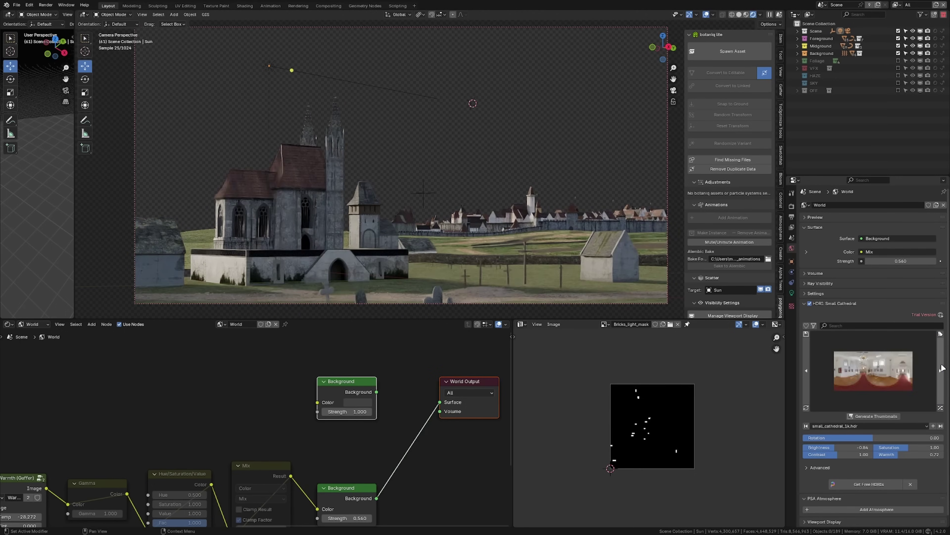
pyautogui.click(809, 370)
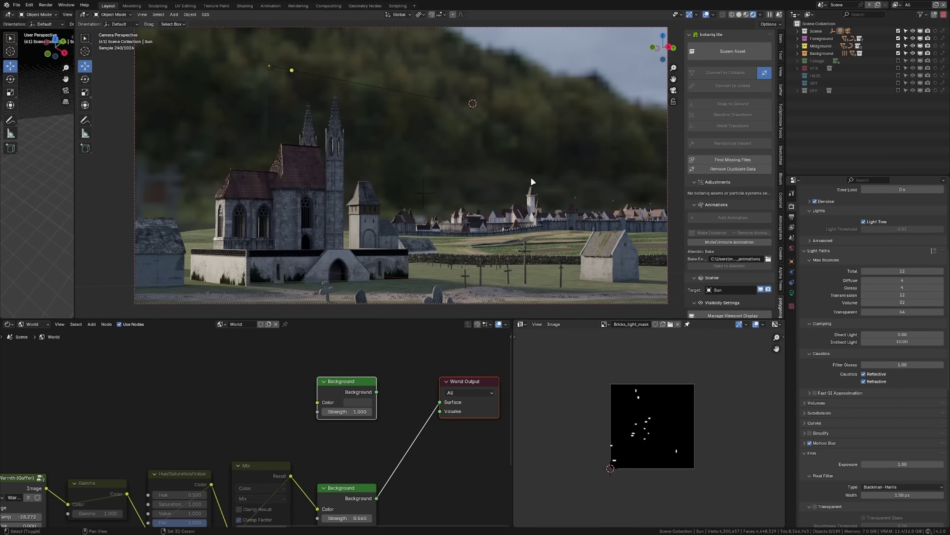
# Step: Enlarge the camera viewport, hide its sidebar, frame the camera view, and include the SKY collection in the view layer
pyautogui.keyDown('shift'); pyautogui.moveTo(533, 181); pyautogui.dragTo(533, 195, button='middle'); pyautogui.keyUp('shift')
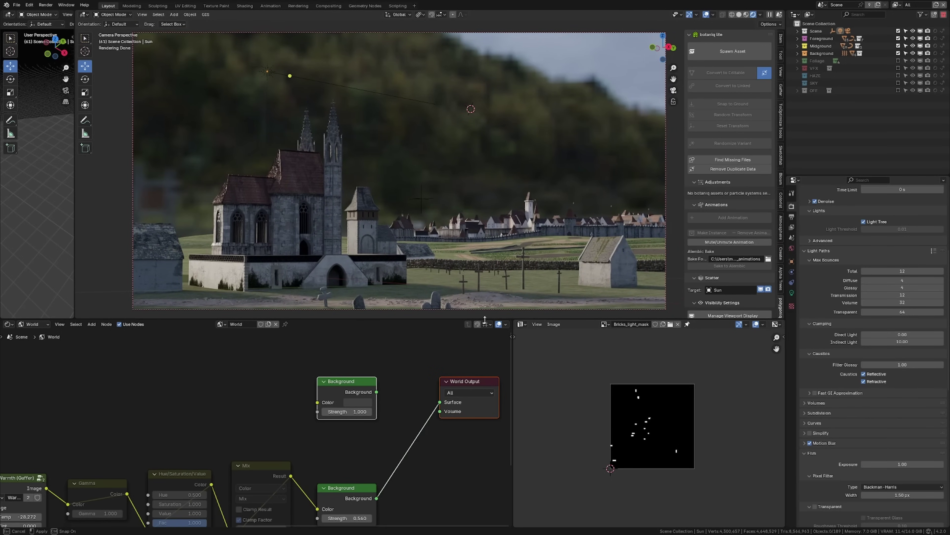
pyautogui.moveTo(531, 319); pyautogui.dragTo(531, 457)
pyautogui.keyDown('ctrl'); pyautogui.moveTo(535, 229); pyautogui.dragTo(546, 217, button='middle'); pyautogui.keyUp('ctrl')
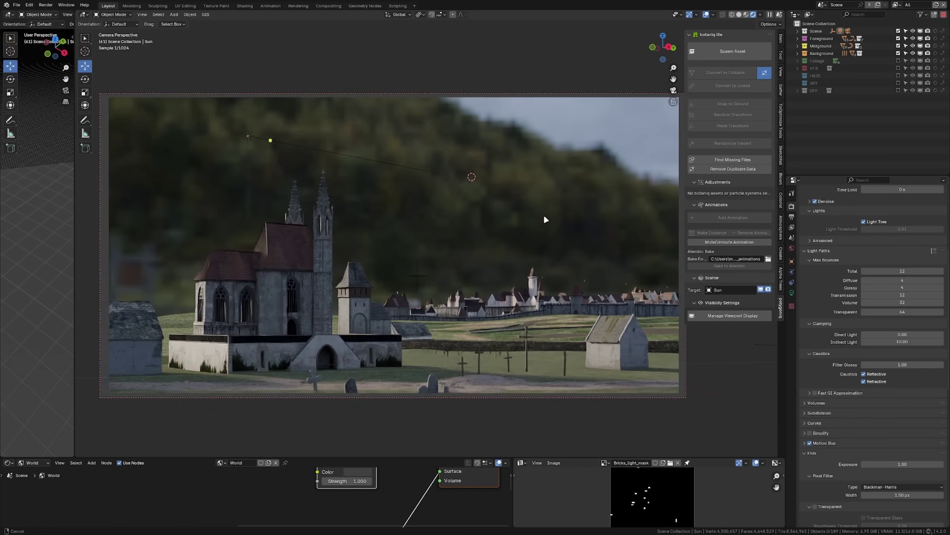
pyautogui.press('n')
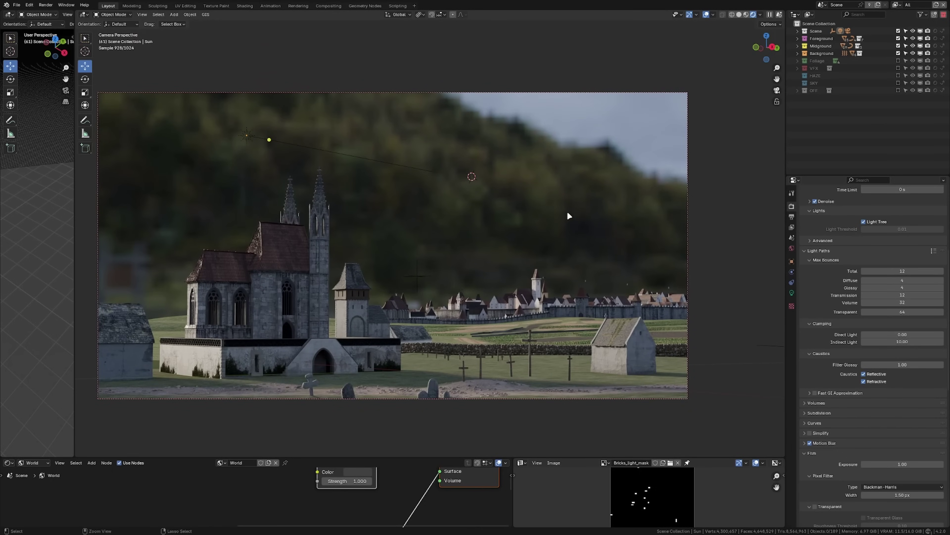
pyautogui.press('Home')
pyautogui.click(899, 83)
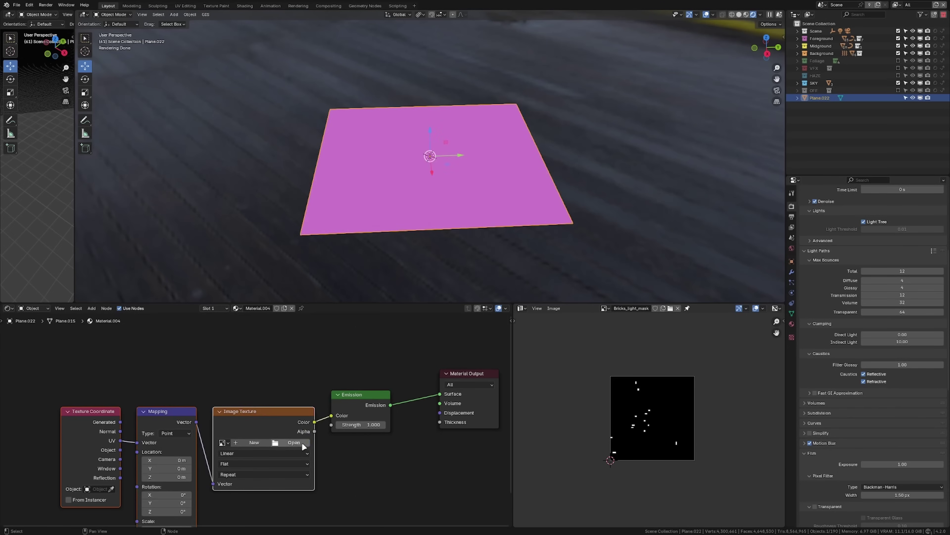
# Step: Load 1122.tif into the plane's Image Texture node and stretch the plane along X to suit the cloud image
pyautogui.click(301, 442)
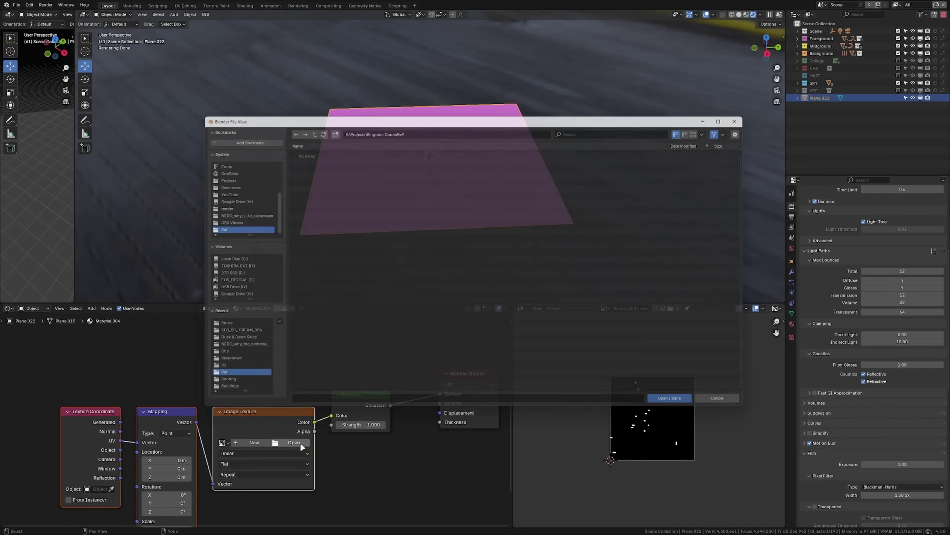
pyautogui.doubleClick(346, 173)
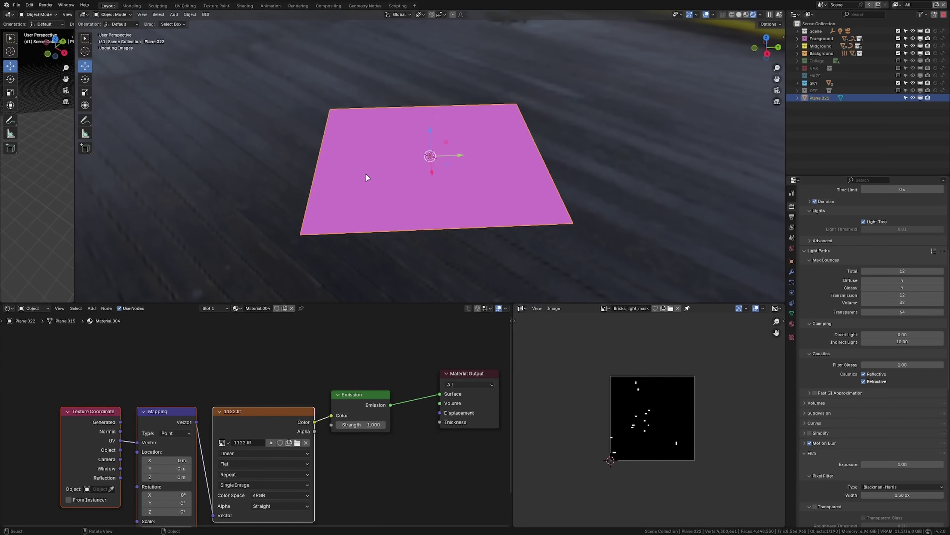
pyautogui.moveTo(431, 155); pyautogui.dragTo(502, 189, button='middle')
pyautogui.press('s')
pyautogui.press('x')
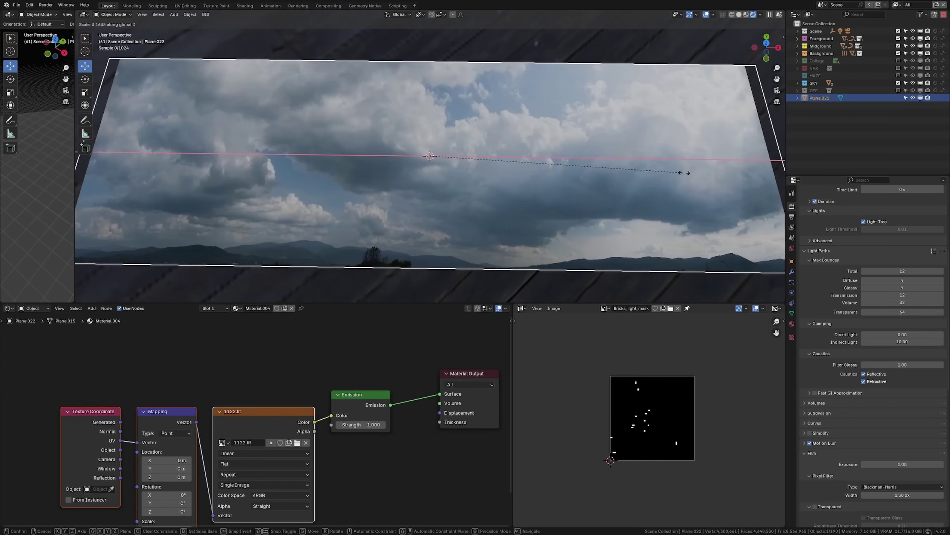
pyautogui.click(212, 182)
# Step: Scale the cloud plane up by about 1.47, and rotate it about Z and shift it to compose the sky in the camera view
pyautogui.press('s')
pyautogui.click(97, 182)
pyautogui.press('KP_0')
pyautogui.press('r')
pyautogui.press('z')
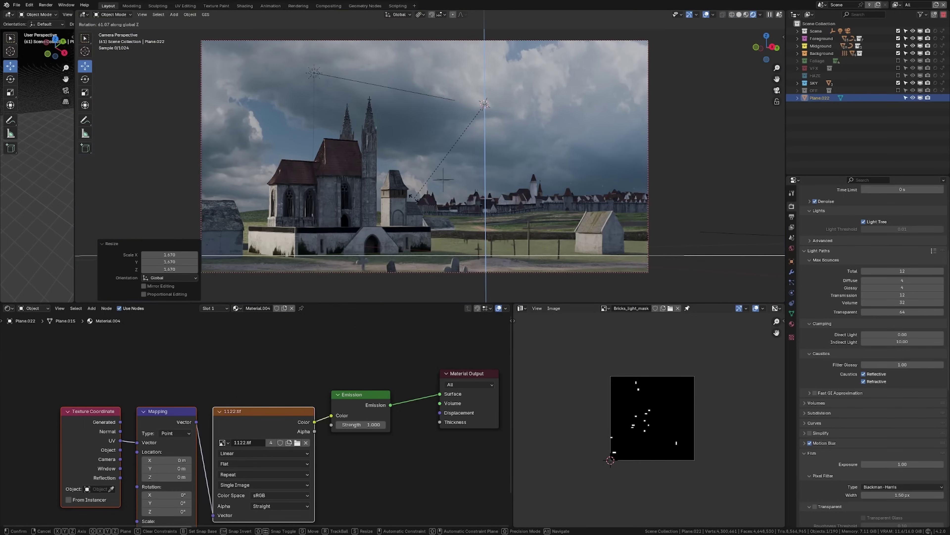
pyautogui.click(434, 179)
pyautogui.press('g')
pyautogui.click(409, 168)
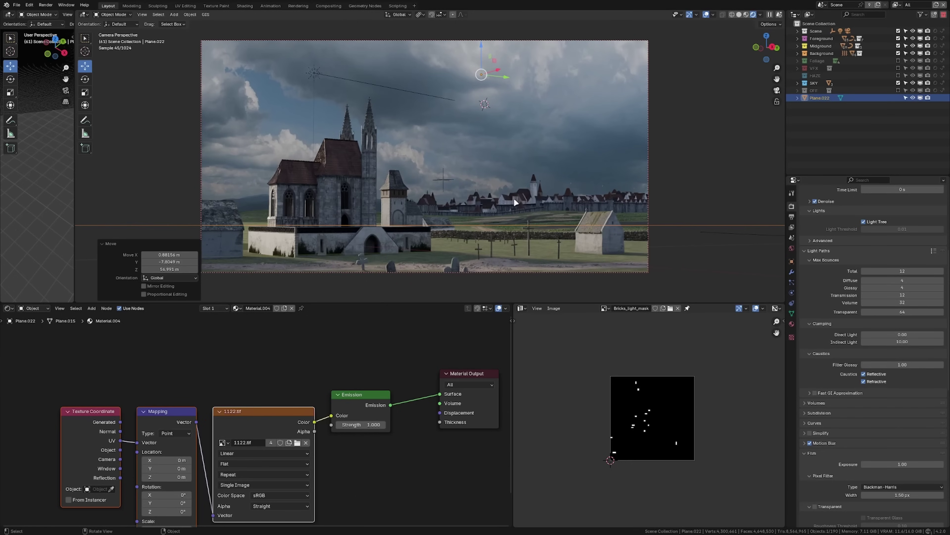
# Step: Turn off the cloud plane's Shadow ray visibility in its object properties
pyautogui.click(792, 262)
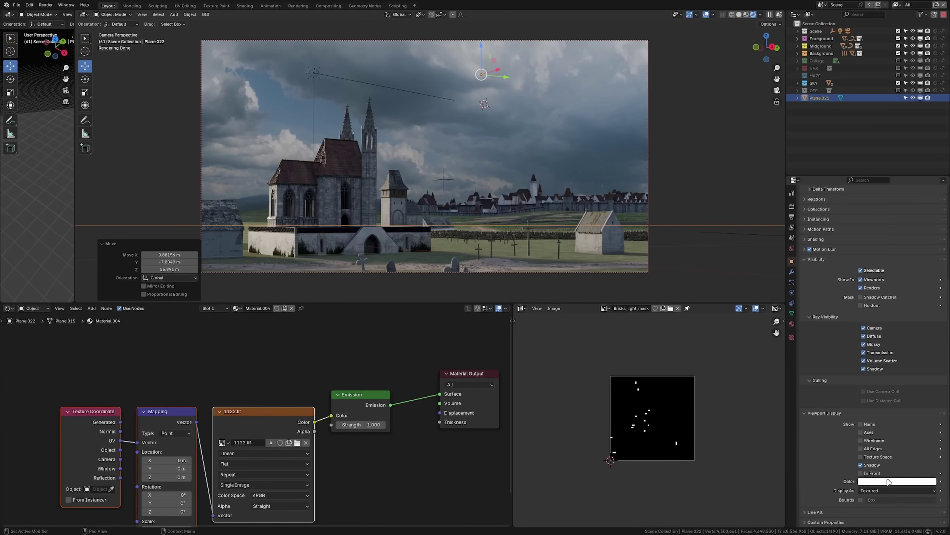
pyautogui.click(864, 368)
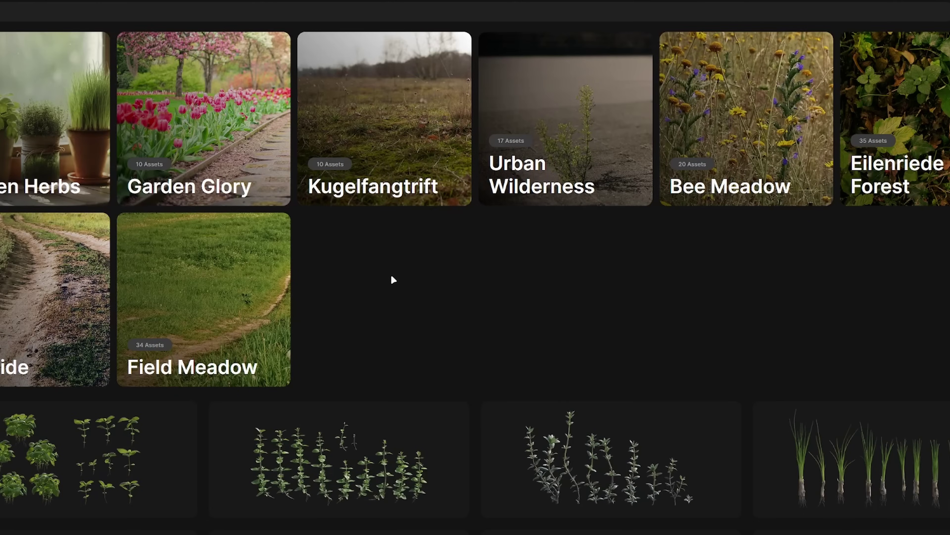
# Step: Browse the vegetation library's meadow, grass, flower and individual plant assets
pyautogui.scroll(-10, 393, 279)
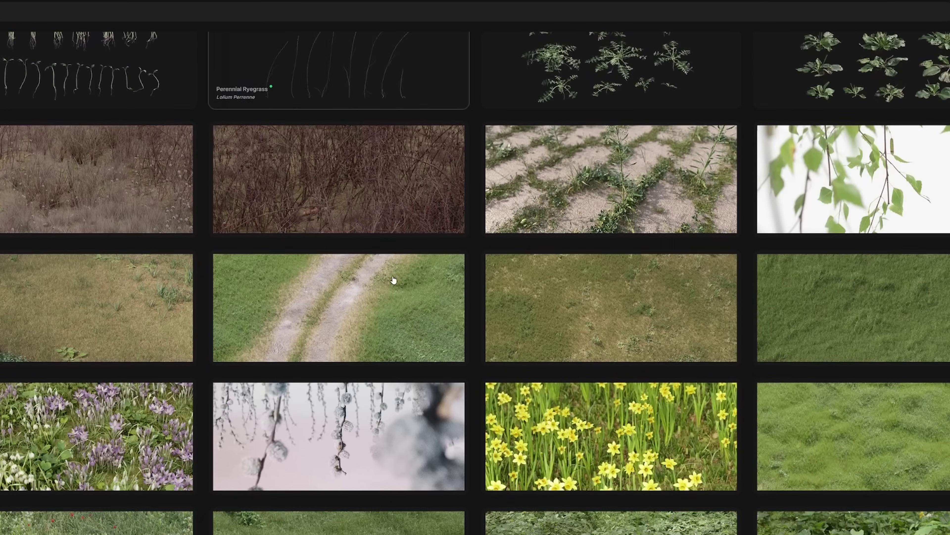
pyautogui.scroll(-7, 393, 280)
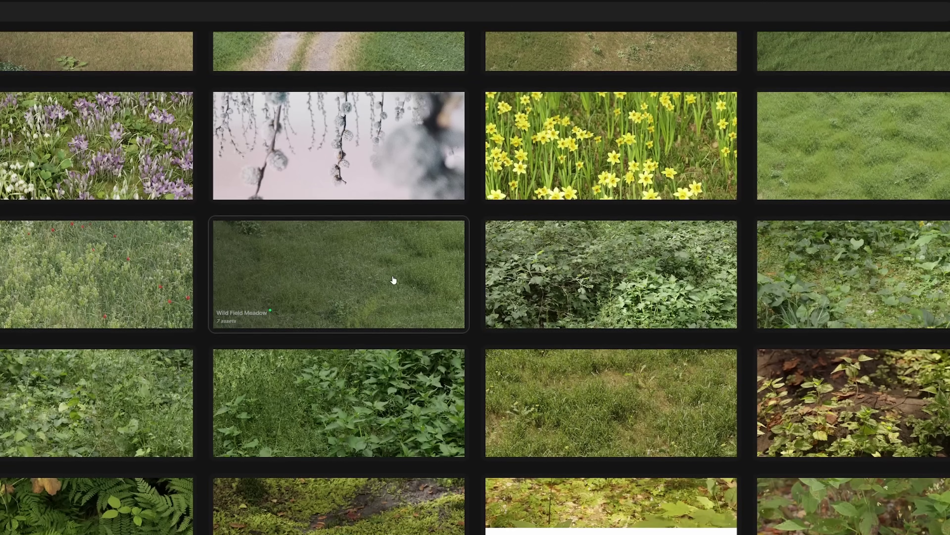
pyautogui.scroll(-15, 393, 280)
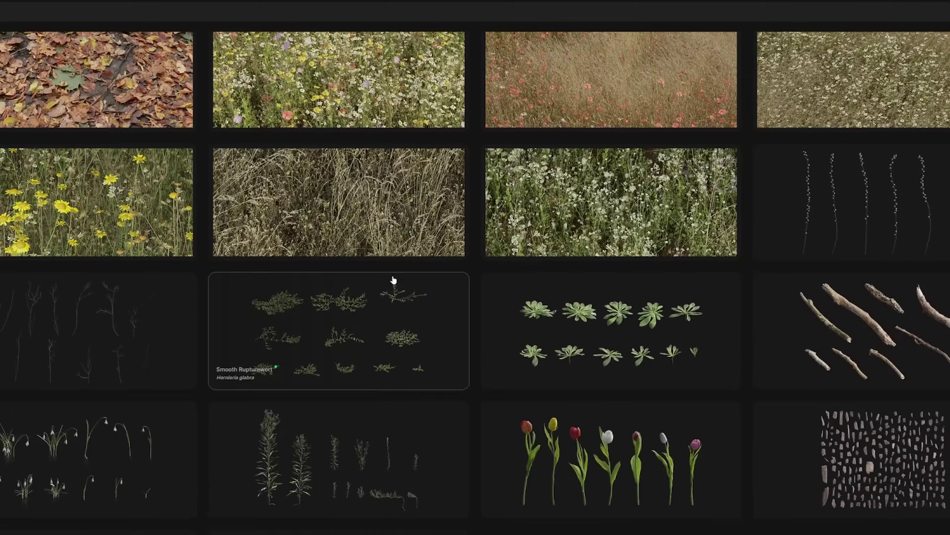
pyautogui.scroll(-10, 393, 280)
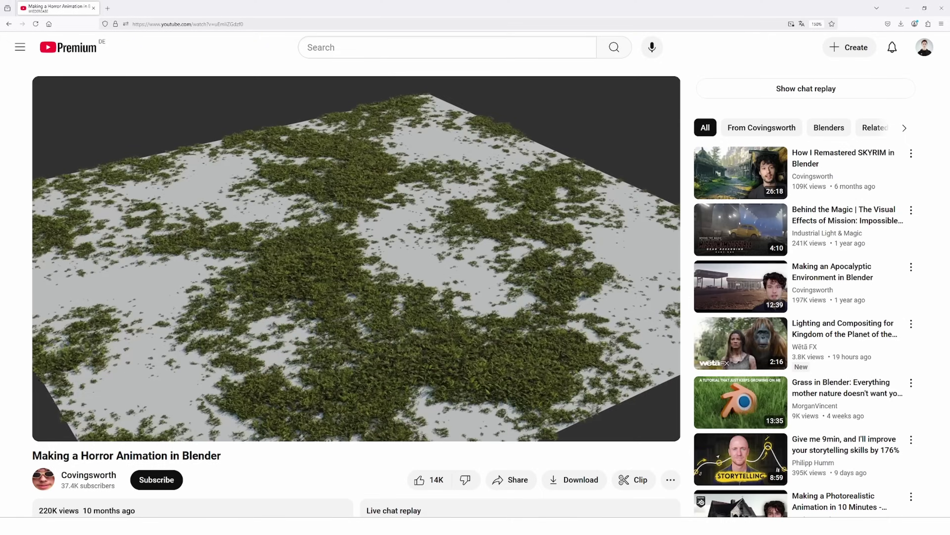
pyautogui.press('f')
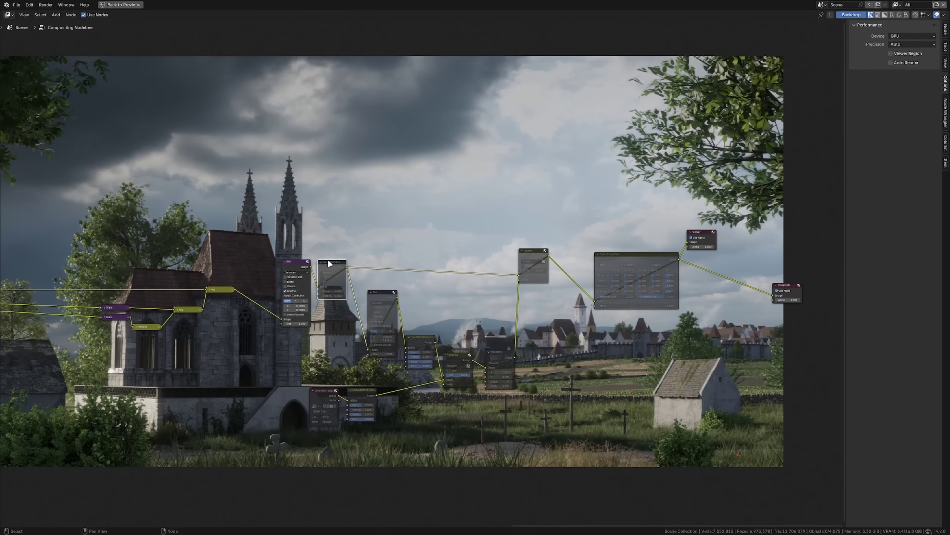
# Step: Unmute the Lens Distortion node and the blurred image-overlay nodes after it in the compositing node tree
pyautogui.press('m')
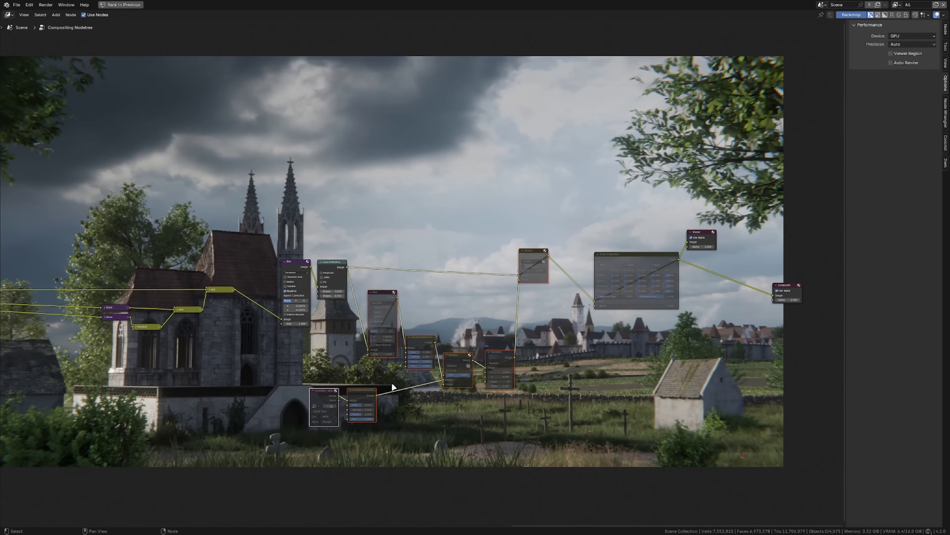
pyautogui.hscroll(5, 499, 336)
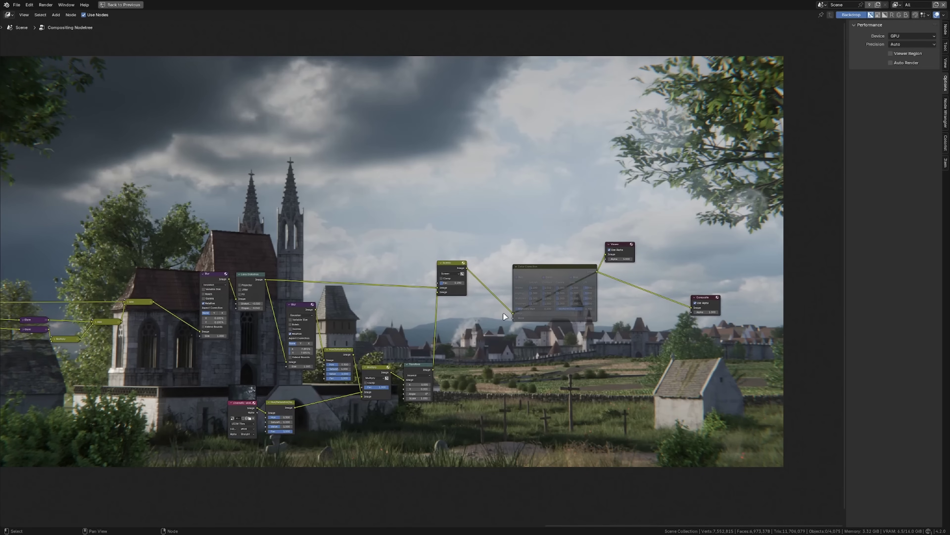